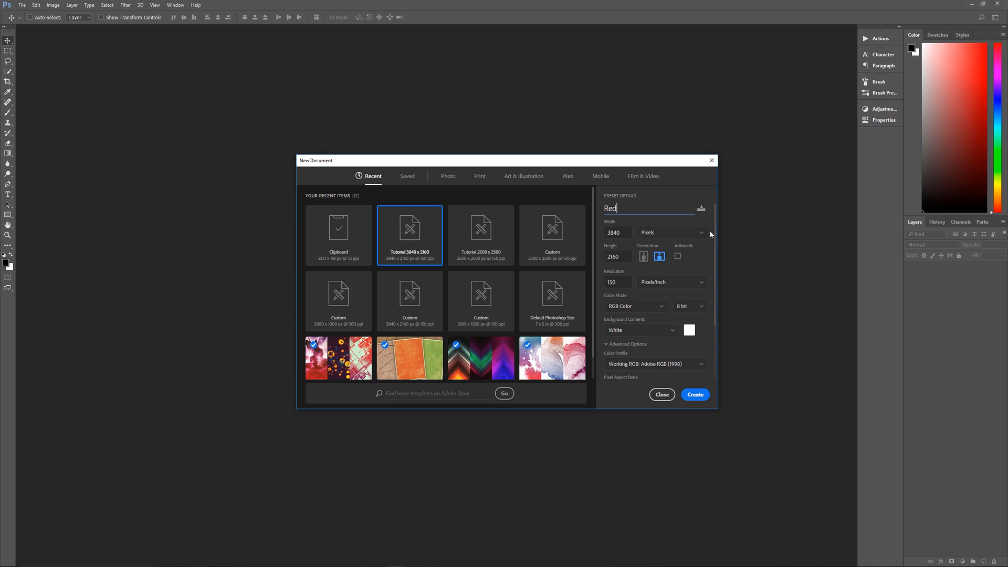
Step: Create a new document named "Red Mars Text" at 3840 x 2160 pixels, 150 pixels/inch, RGB Color, with a white background
{"action": "type", "text": "Mars Text"}
{"action": "left_click", "coordinate": [620, 232]}
{"action": "key", "text": "Tab"}
{"action": "key", "text": "Tab"}
{"action": "scroll", "coordinate": [656, 289], "scroll_direction": "down", "scroll_amount": 2}
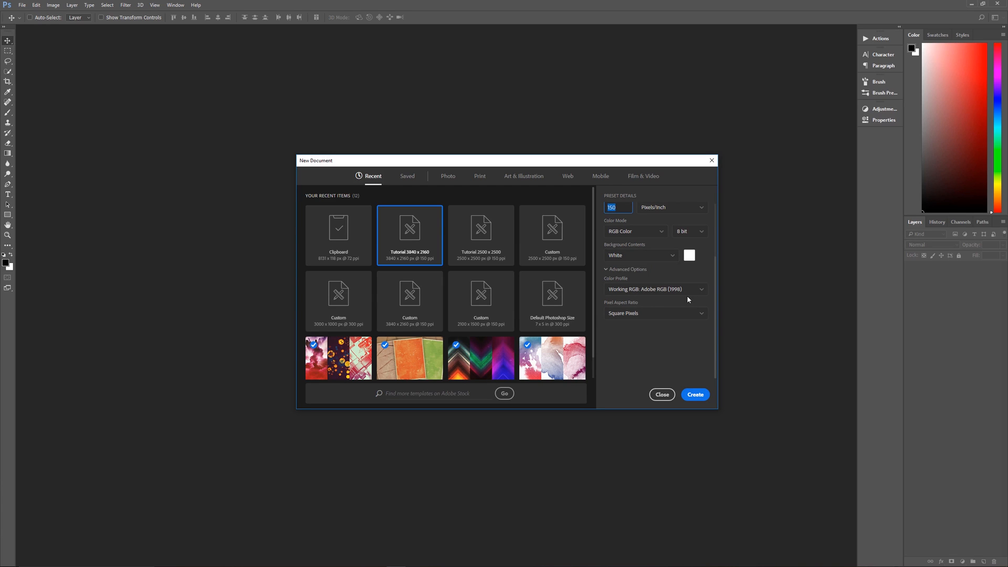
{"action": "left_click", "coordinate": [701, 395]}
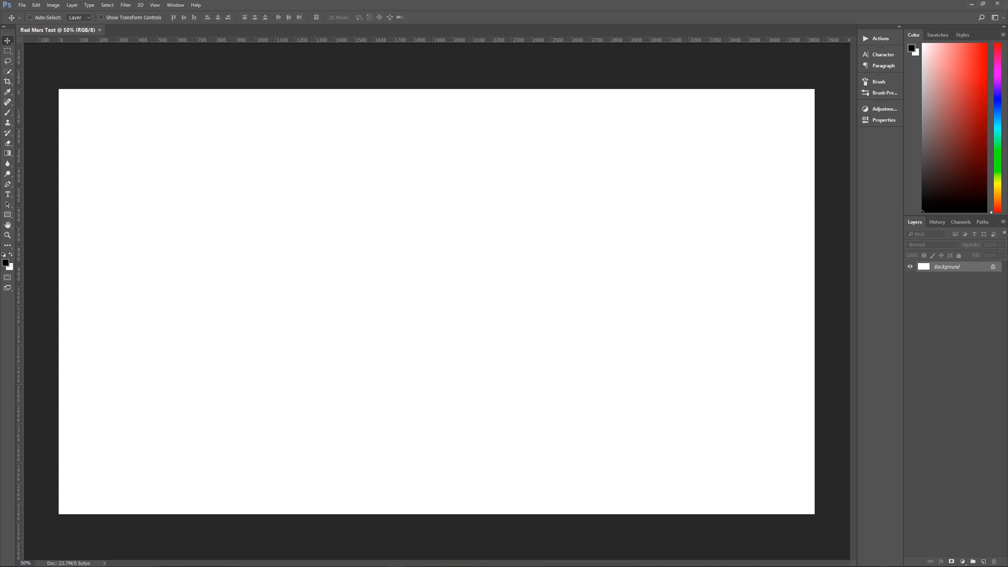
Step: Place the Space Background image into the document so that it fills the whole canvas
{"action": "left_click_drag", "start_coordinate": [252, 164], "coordinate": [392, 220]}
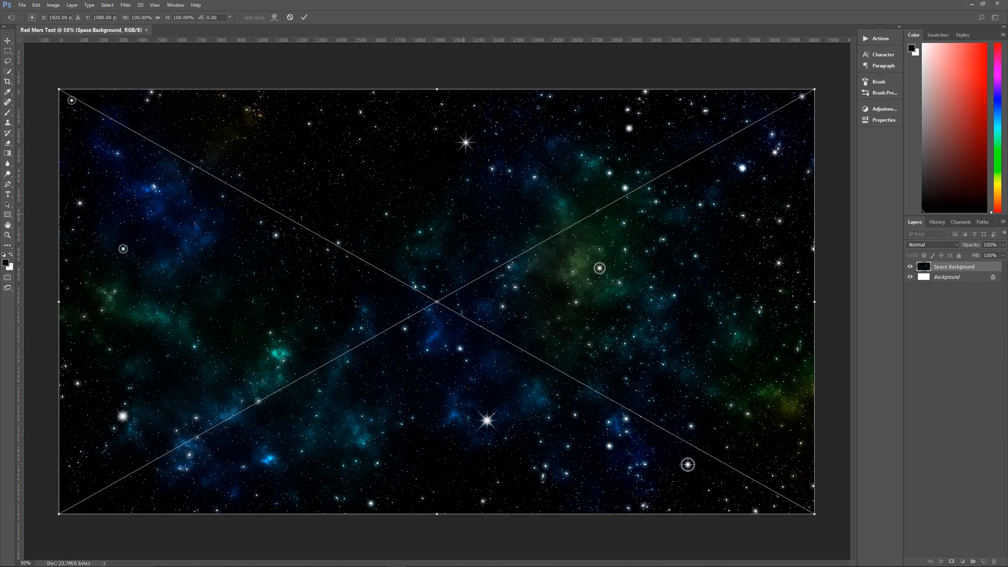
{"action": "key", "text": "Return"}
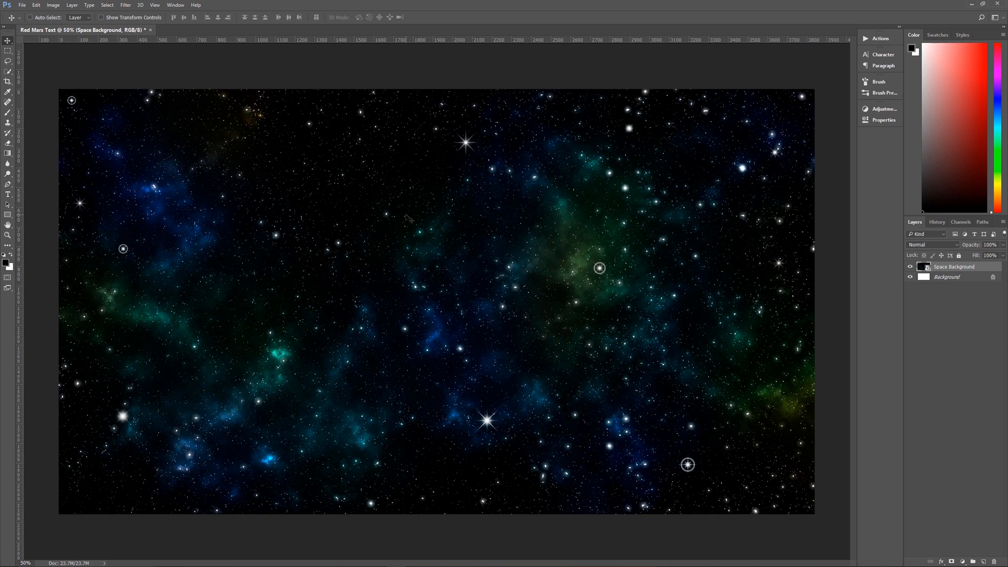
Step: Set the foreground color to hex d33f00
{"action": "left_click", "coordinate": [7, 265]}
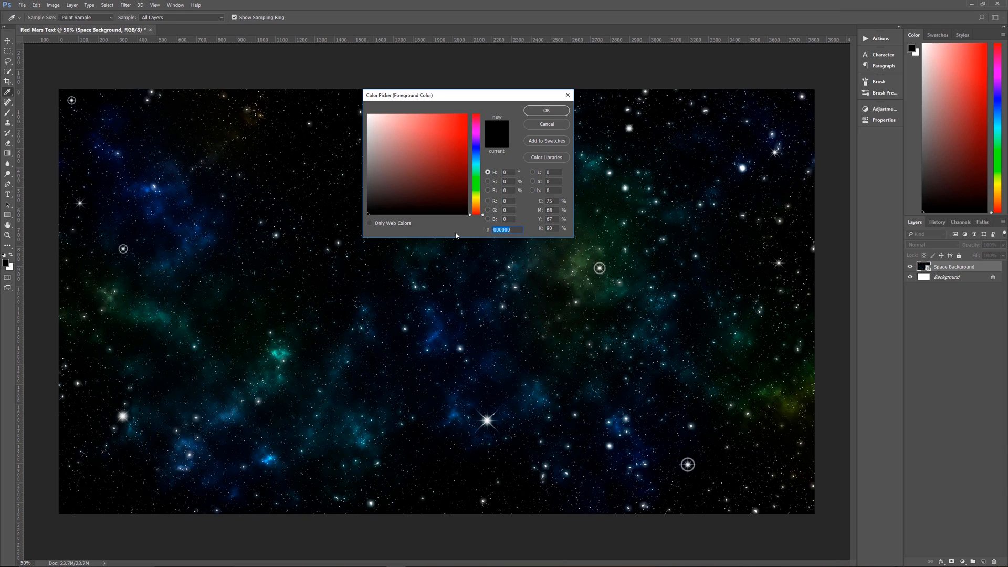
{"action": "type", "text": "d33"}
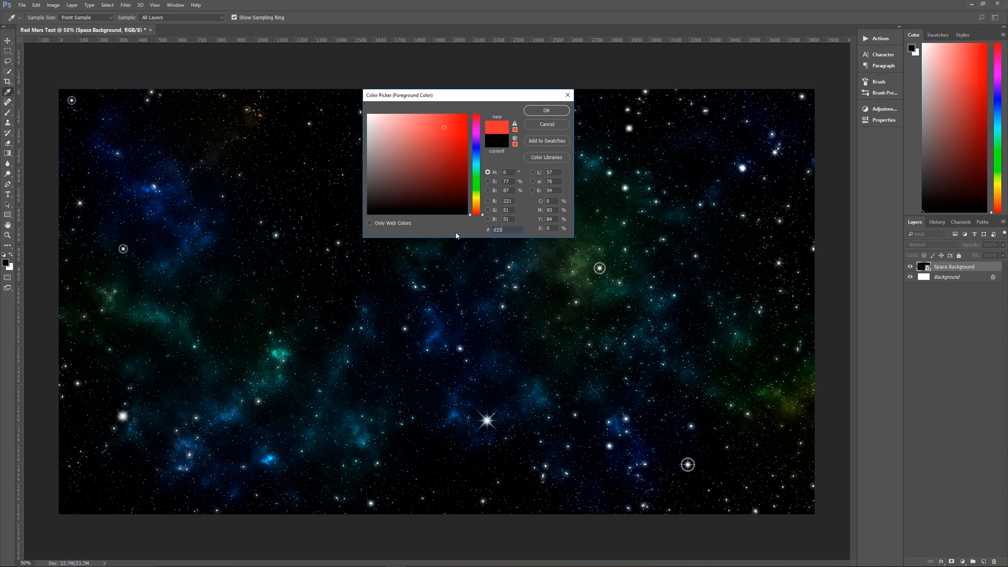
{"action": "type", "text": "f00"}
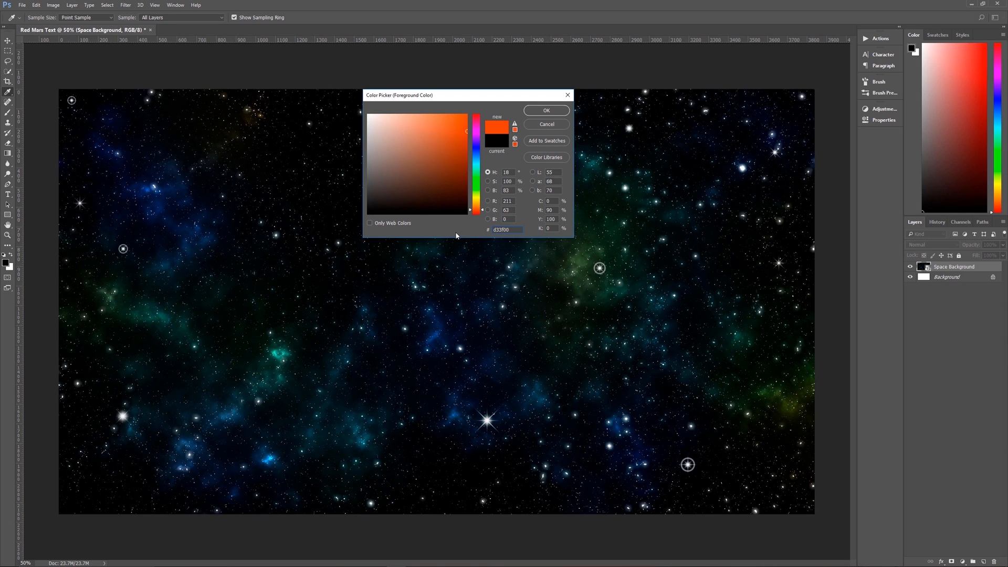
{"action": "left_click", "coordinate": [546, 110]}
{"action": "key", "text": "v"}
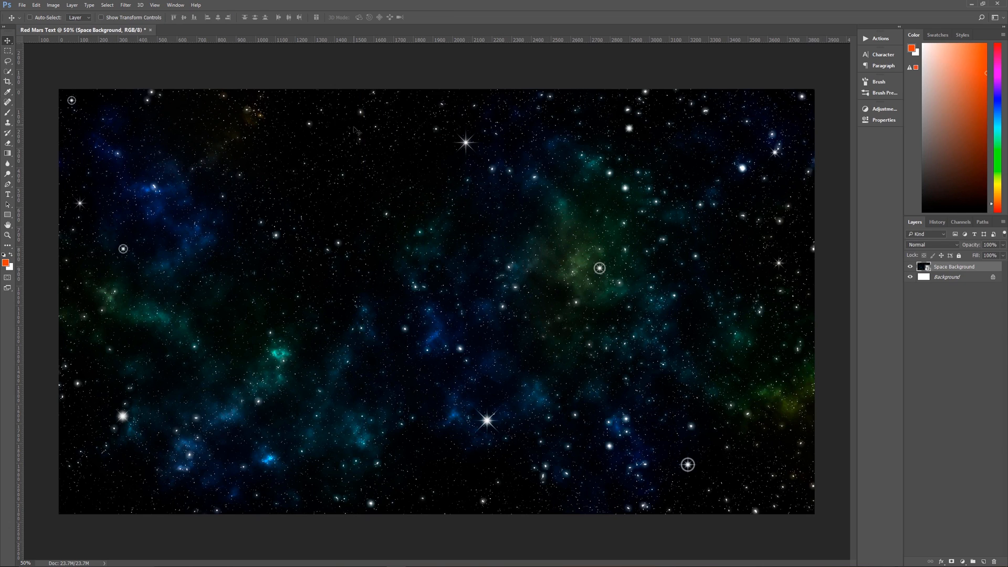
Step: Add the centered text "PIXEL MAGIC" on the canvas in SF Distant Galaxy Regular at 215 pt
{"action": "key", "text": "t"}
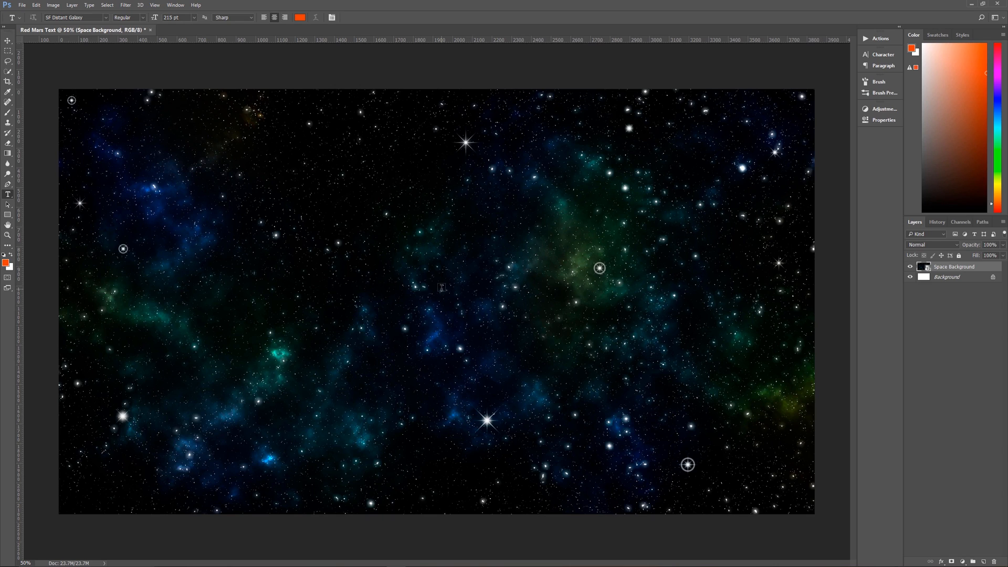
{"action": "left_click", "coordinate": [432, 290]}
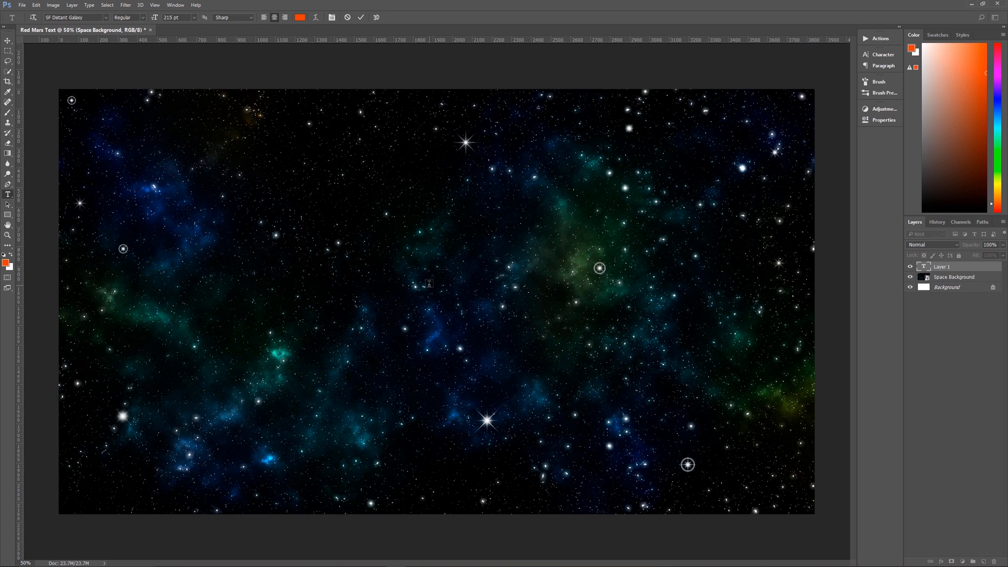
{"action": "type", "text": "PI"}
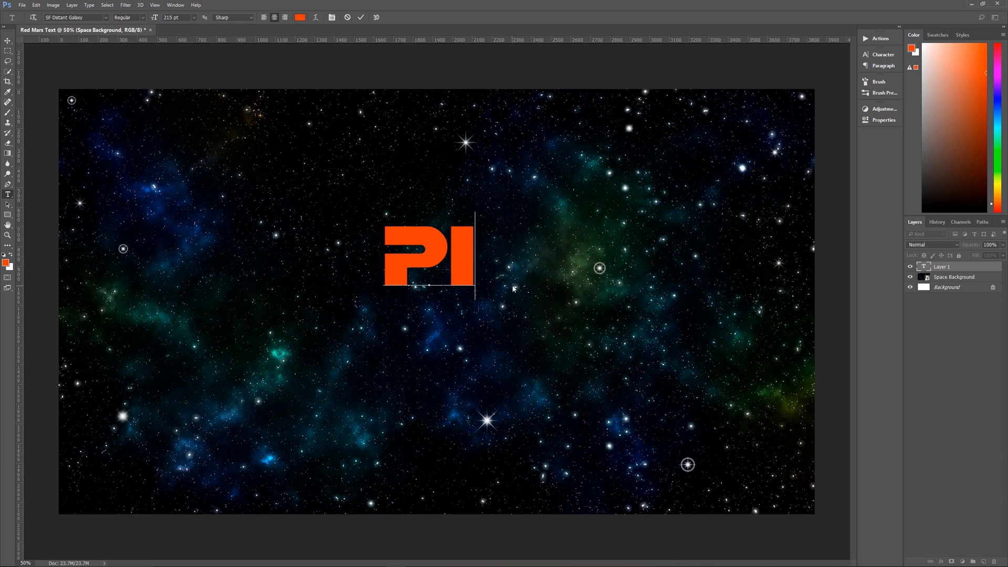
{"action": "type", "text": "XEL MAGIC"}
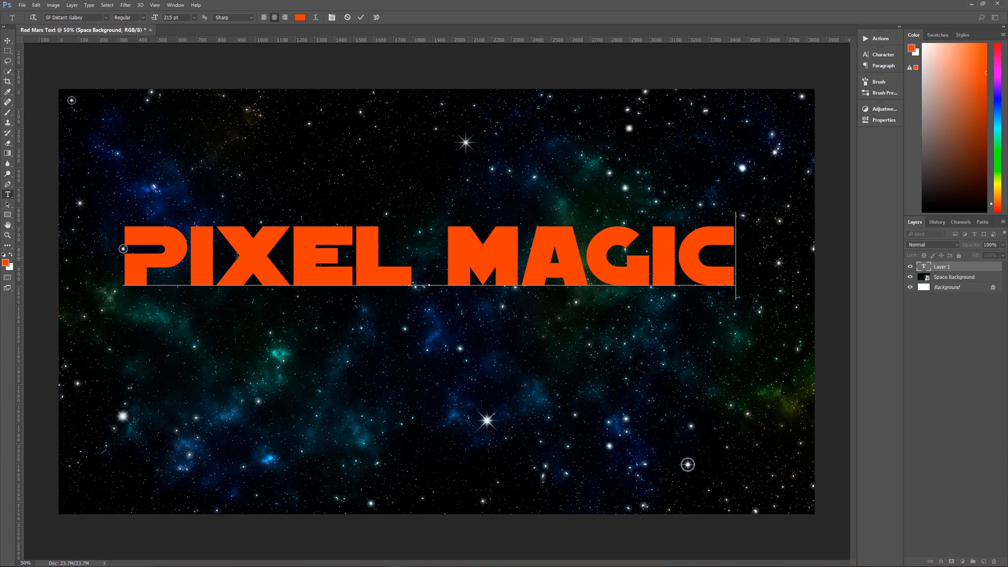
Step: Widen the kerning between the letters of the word PIXEL so the glyphs are slightly separated
{"action": "left_click", "coordinate": [188, 251]}
{"action": "key", "text": "alt+Right"}
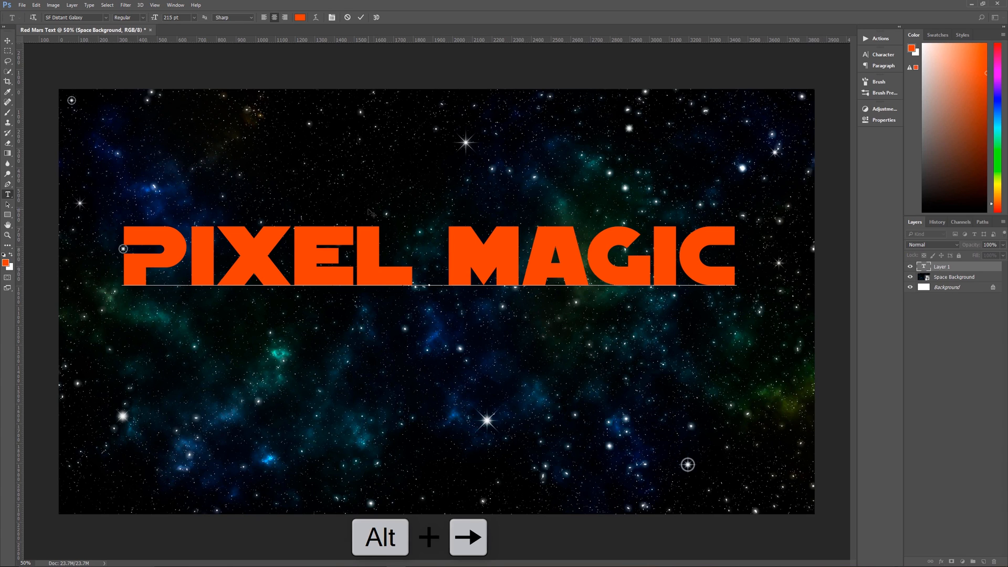
{"action": "key", "text": "alt+Right"}
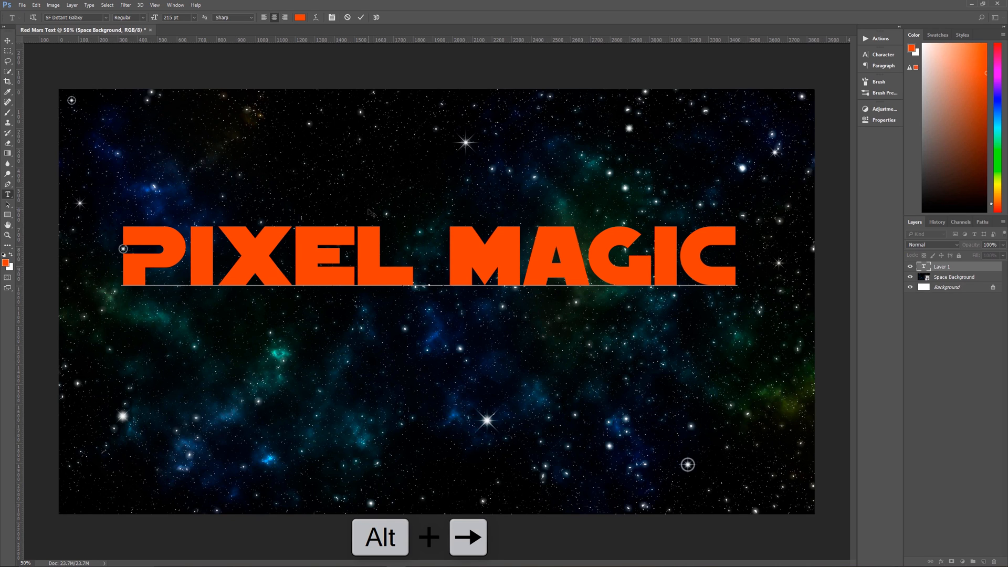
{"action": "key", "text": "alt+Right"}
{"action": "key", "text": "alt+Right"}
{"action": "key", "text": "alt+Right"}
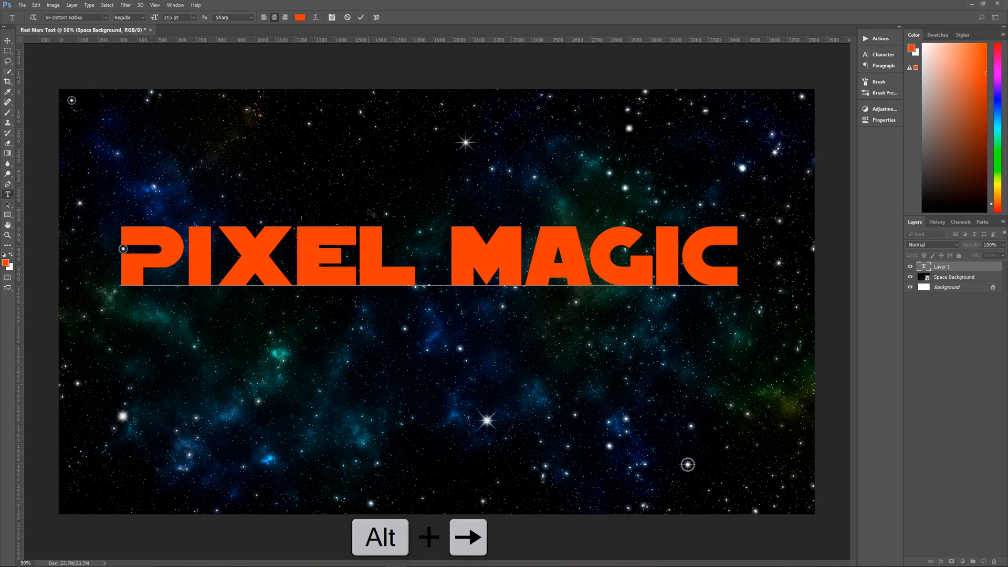
{"action": "key", "text": "Right"}
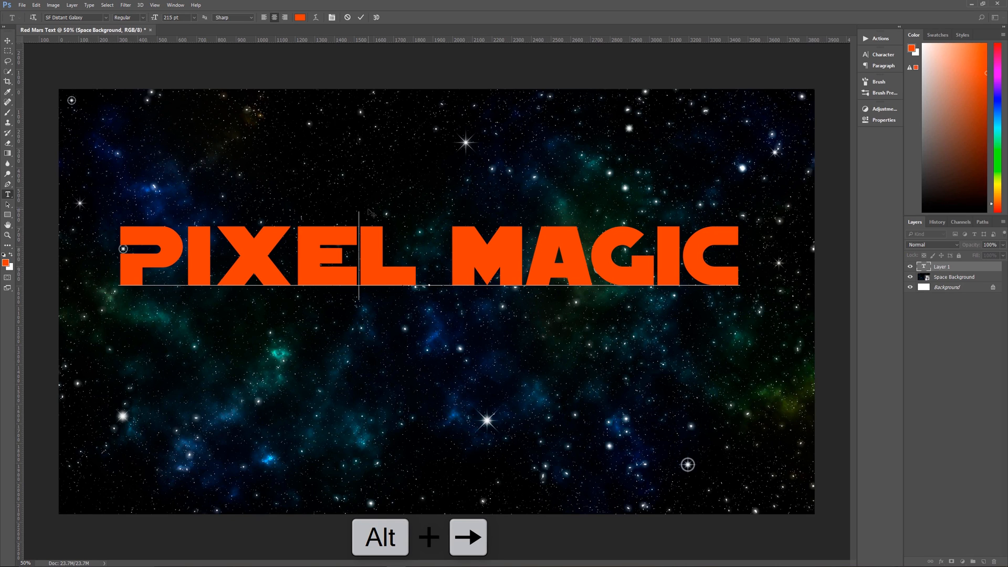
{"action": "key", "text": "alt+Right"}
{"action": "key", "text": "alt+Right"}
{"action": "key", "text": "Right"}
{"action": "key", "text": "Right"}
{"action": "key", "text": "Right"}
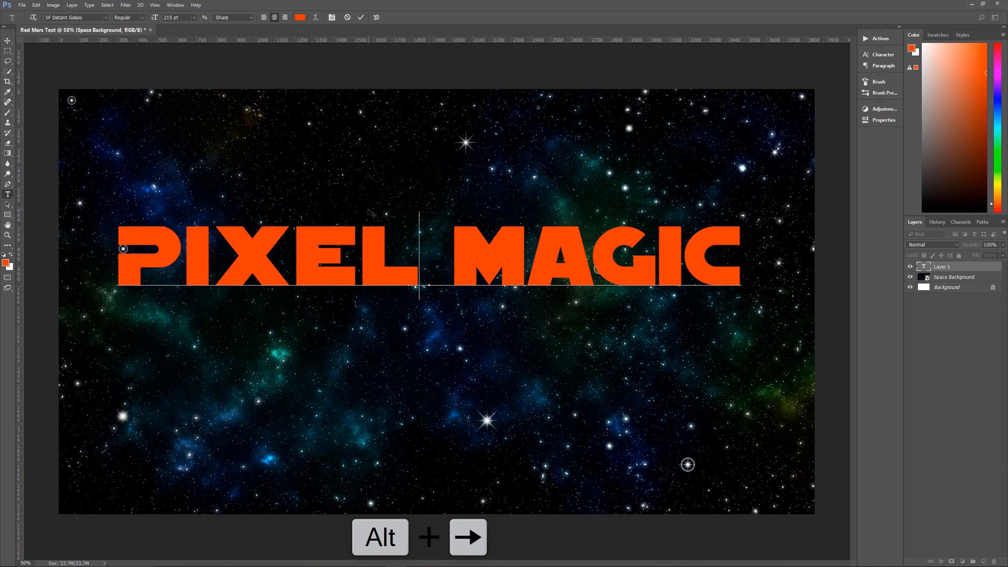
Step: Fine-tune the kerning between the letters of the word MAGIC and commit the text edit
{"action": "key", "text": "alt+Right"}
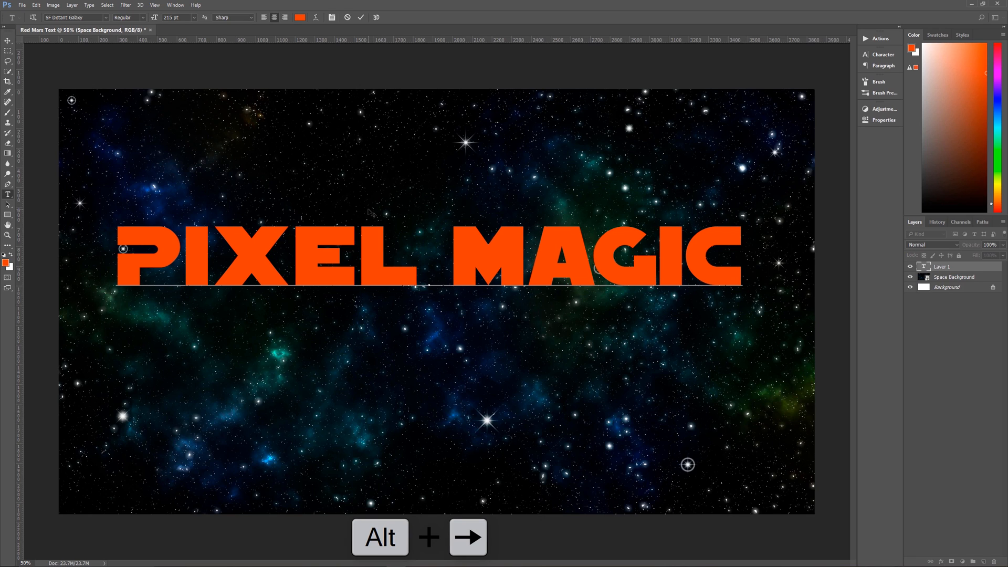
{"action": "key", "text": "alt+Right"}
{"action": "key", "text": "Right"}
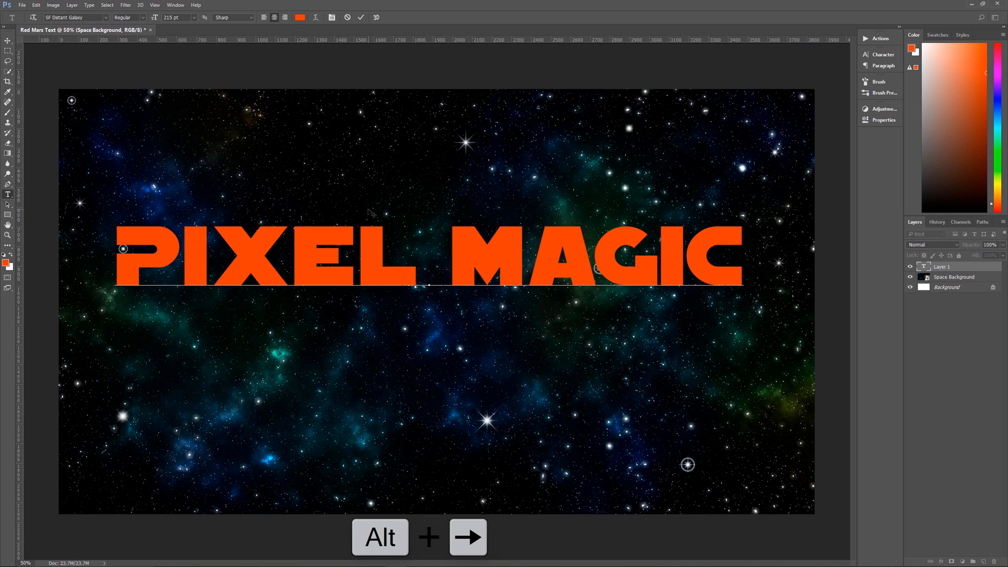
{"action": "key", "text": "alt+Right"}
{"action": "key", "text": "alt+Left"}
{"action": "key", "text": "Right"}
{"action": "key", "text": "alt+Right"}
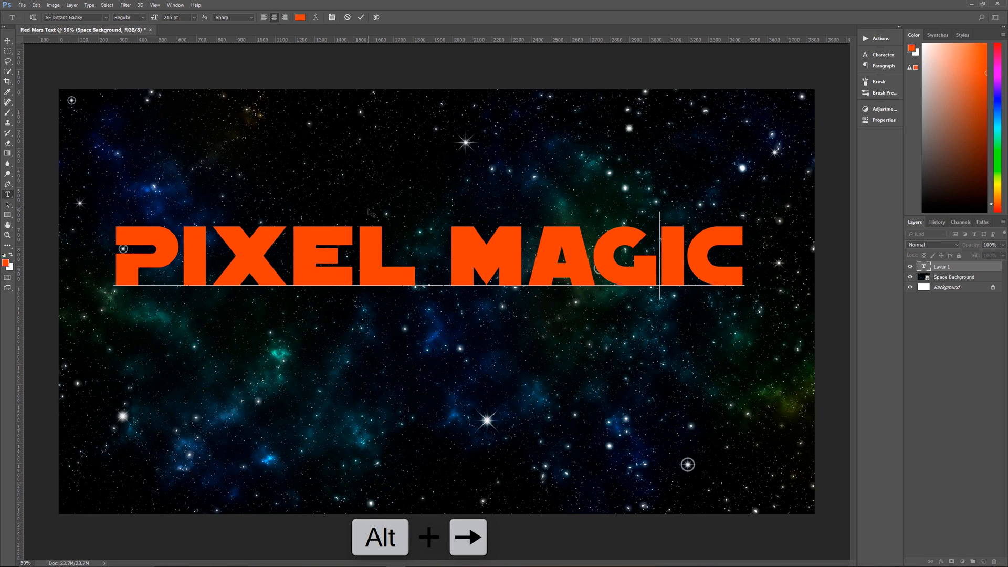
{"action": "key", "text": "alt+Right"}
{"action": "key", "text": "Right"}
{"action": "key", "text": "alt+Right"}
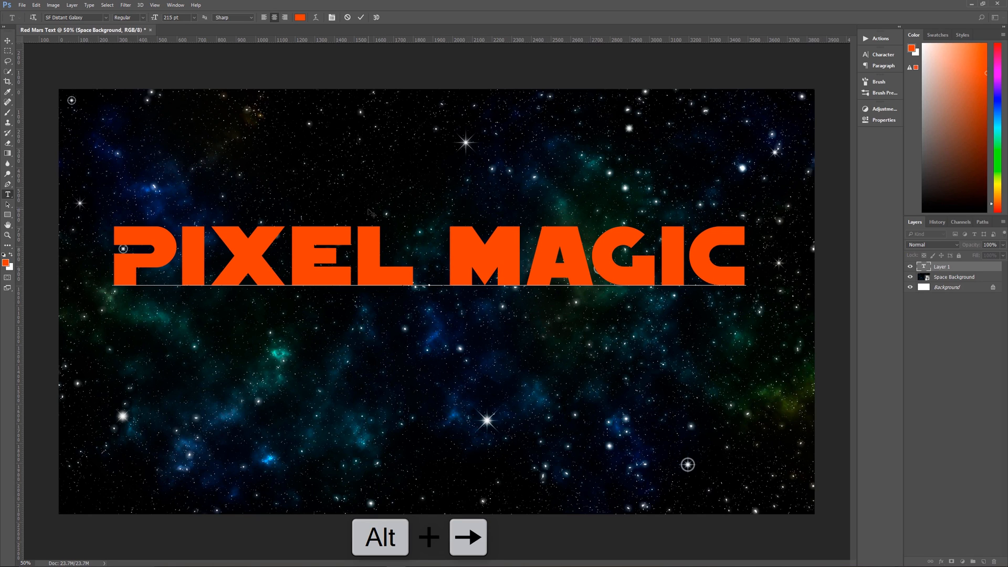
{"action": "key", "text": "Left"}
{"action": "key", "text": "alt+Left"}
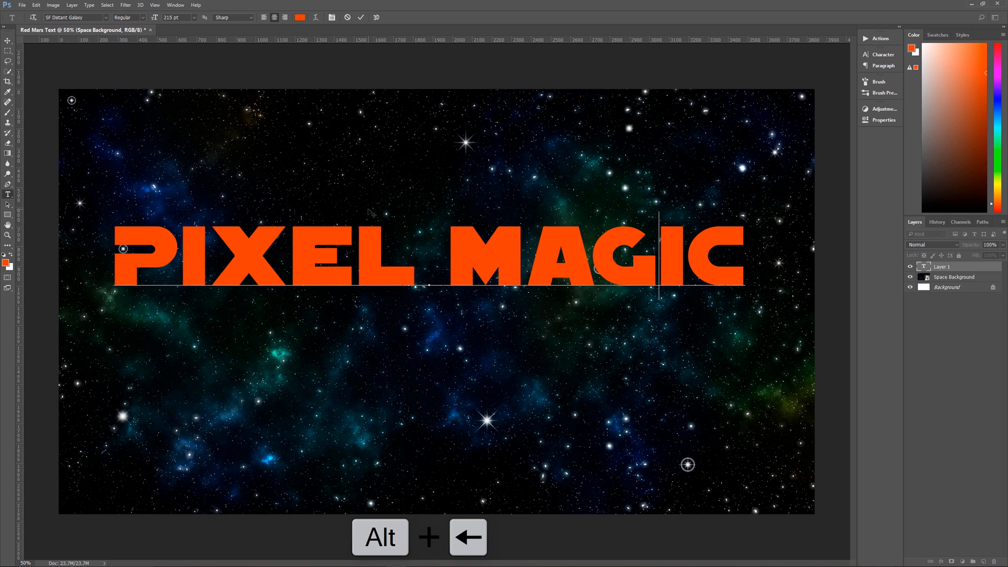
{"action": "key", "text": "Left"}
{"action": "key", "text": "Left"}
{"action": "key", "text": "Left"}
{"action": "key", "text": "Left"}
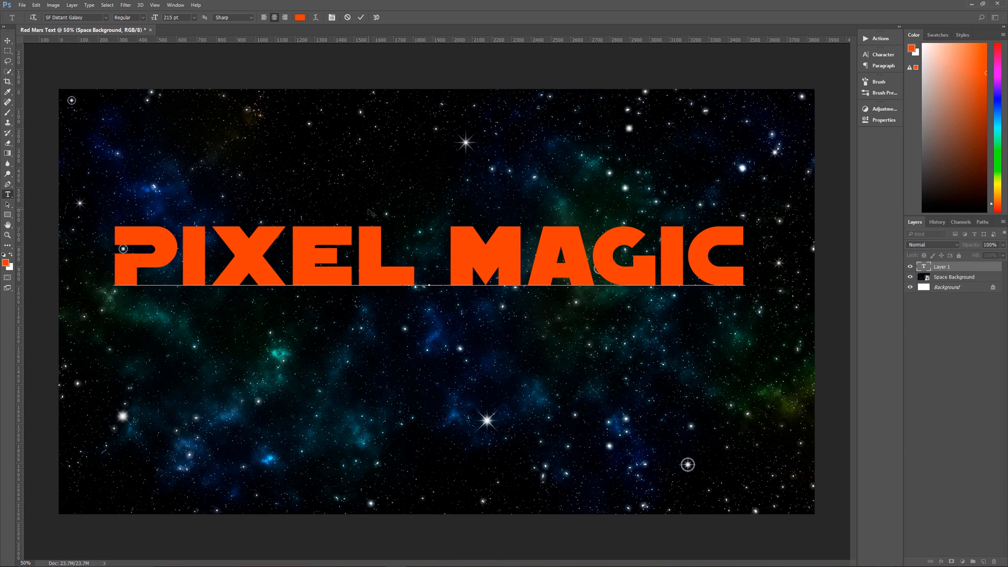
{"action": "left_click", "coordinate": [360, 17]}
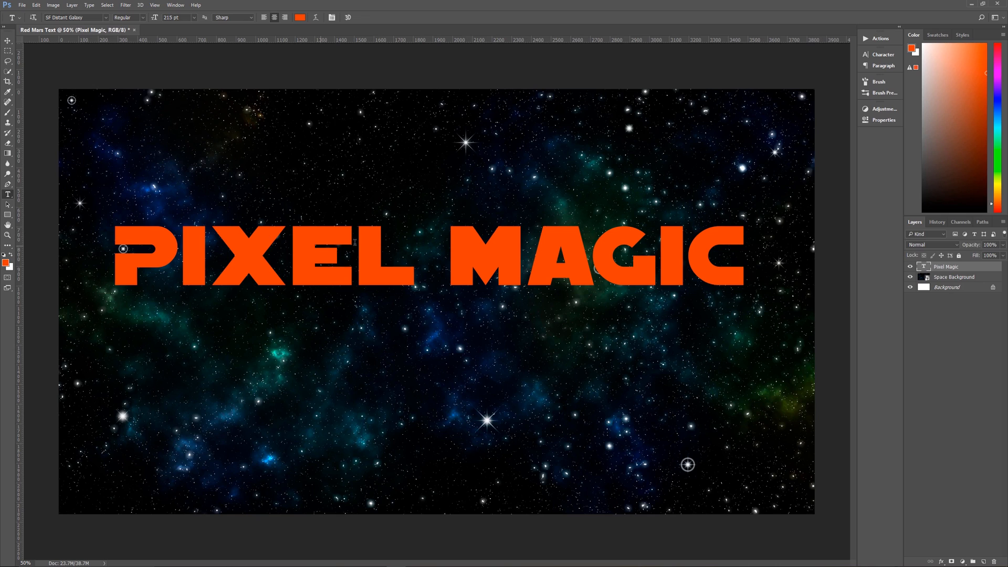
Step: Move the text toward the canvas middle and align it with both background layers on their horizontal and vertical centers
{"action": "key", "text": "v"}
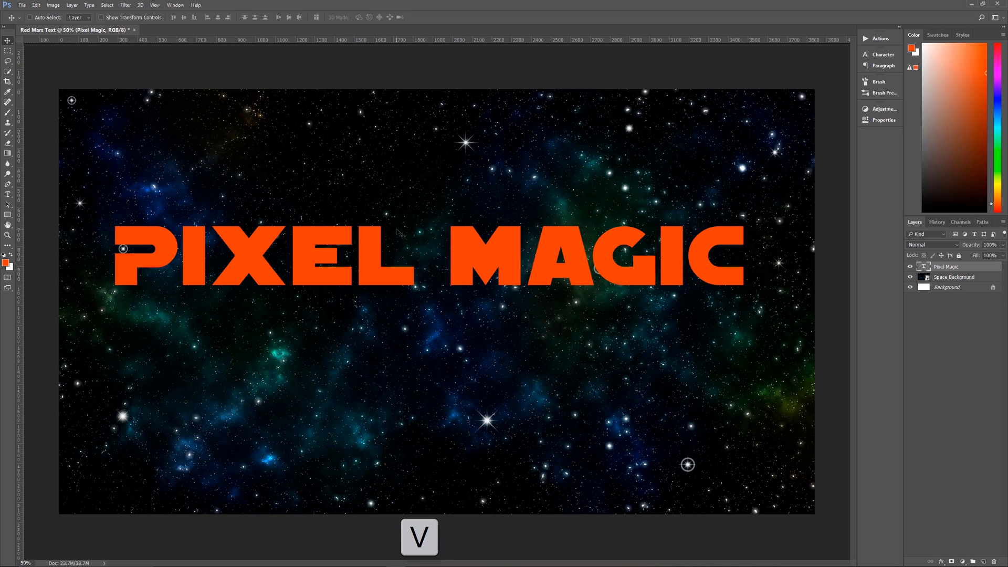
{"action": "left_click_drag", "start_coordinate": [376, 252], "coordinate": [390, 296]}
{"action": "mouse_move", "coordinate": [406, 296]}
{"action": "left_mouse_down"}
{"action": "mouse_move", "coordinate": [408, 264]}
{"action": "mouse_move", "coordinate": [396, 285]}
{"action": "mouse_move", "coordinate": [398, 362]}
{"action": "mouse_move", "coordinate": [406, 362]}
{"action": "mouse_move", "coordinate": [416, 288]}
{"action": "mouse_move", "coordinate": [403, 283]}
{"action": "left_mouse_up"}
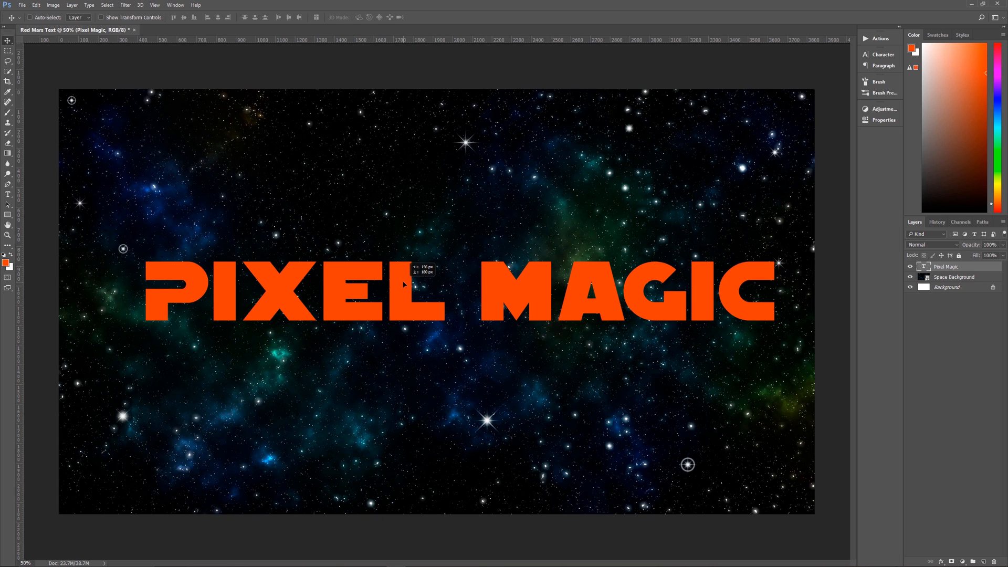
{"action": "left_click", "coordinate": [954, 277], "text": "shift"}
{"action": "left_click", "coordinate": [954, 287], "text": "shift"}
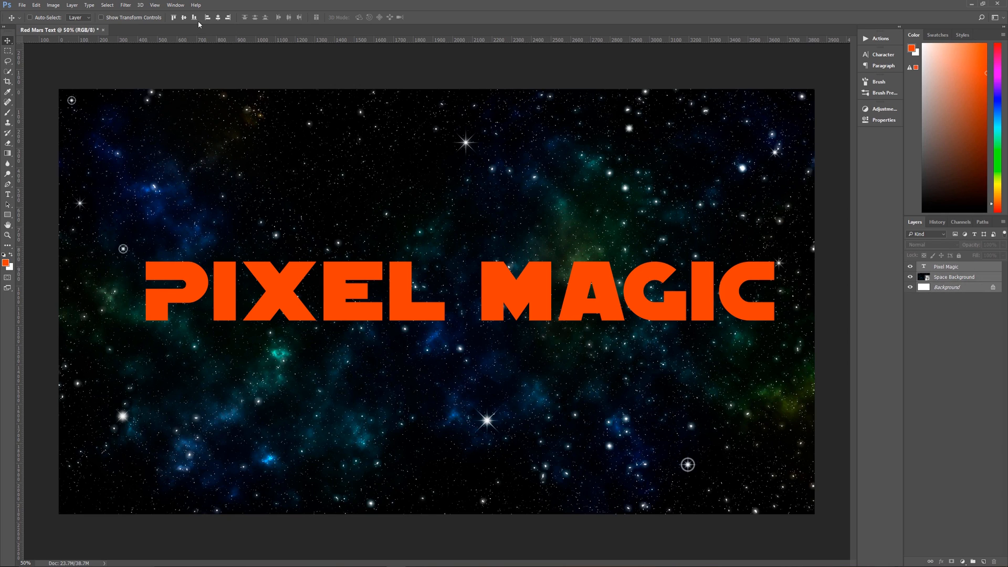
{"action": "left_click", "coordinate": [218, 17]}
{"action": "left_click", "coordinate": [184, 17]}
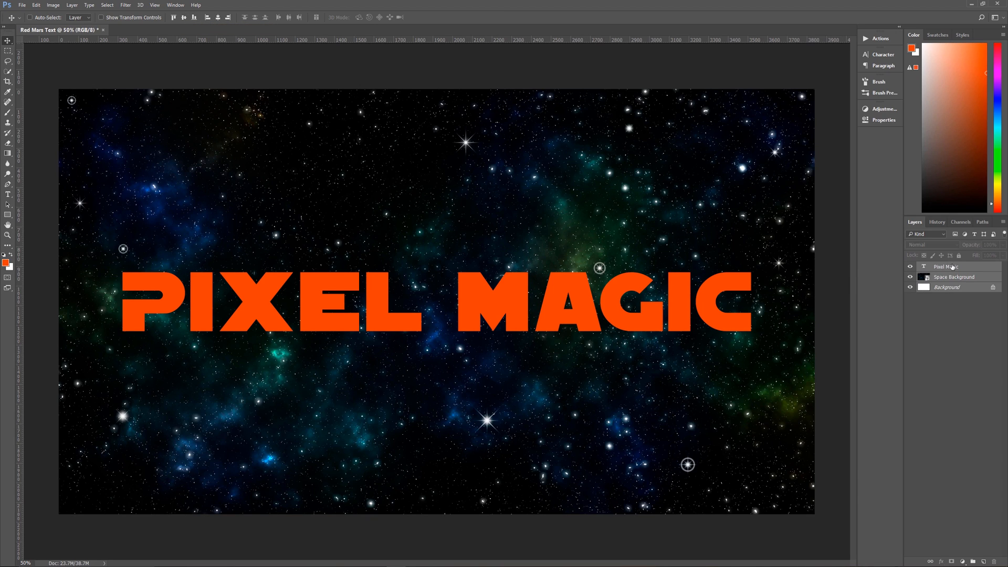
Step: Add a Bevel & Emboss effect to the Pixel Magic layer with Stroke Emboss style, Smooth technique, 100% depth and 10 px size, checking the gloss contours
{"action": "left_click", "coordinate": [934, 266]}
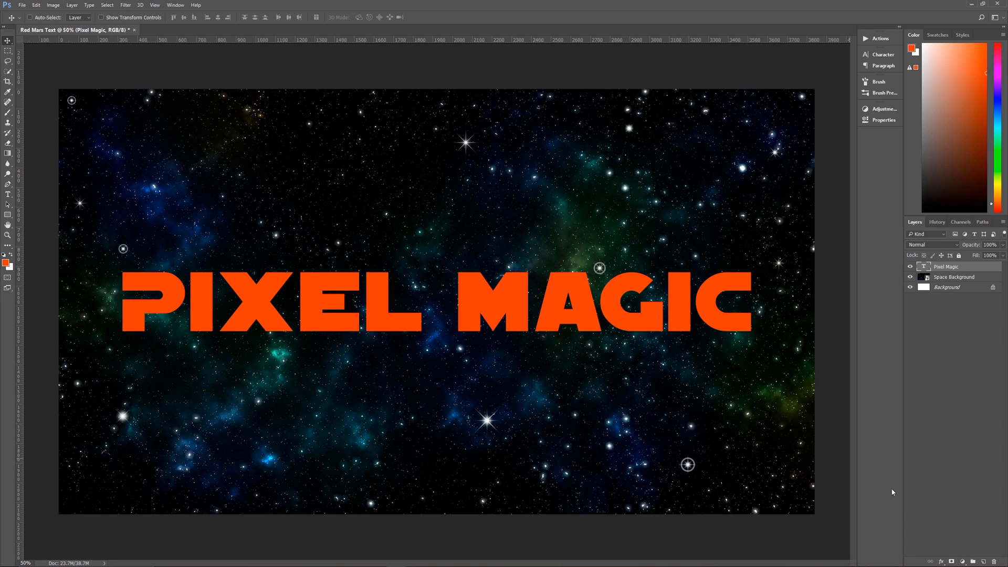
{"action": "left_click", "coordinate": [941, 562]}
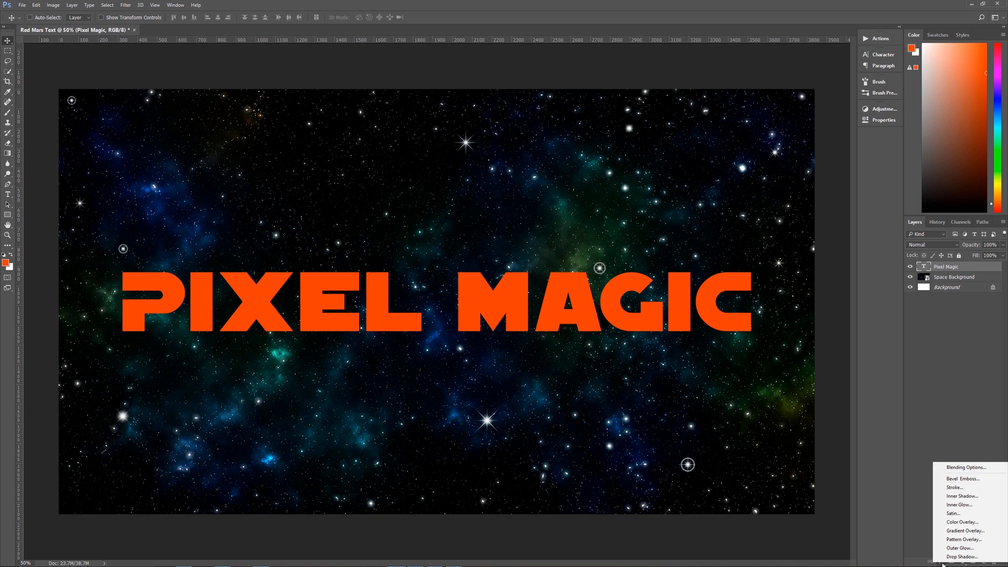
{"action": "left_click", "coordinate": [966, 480]}
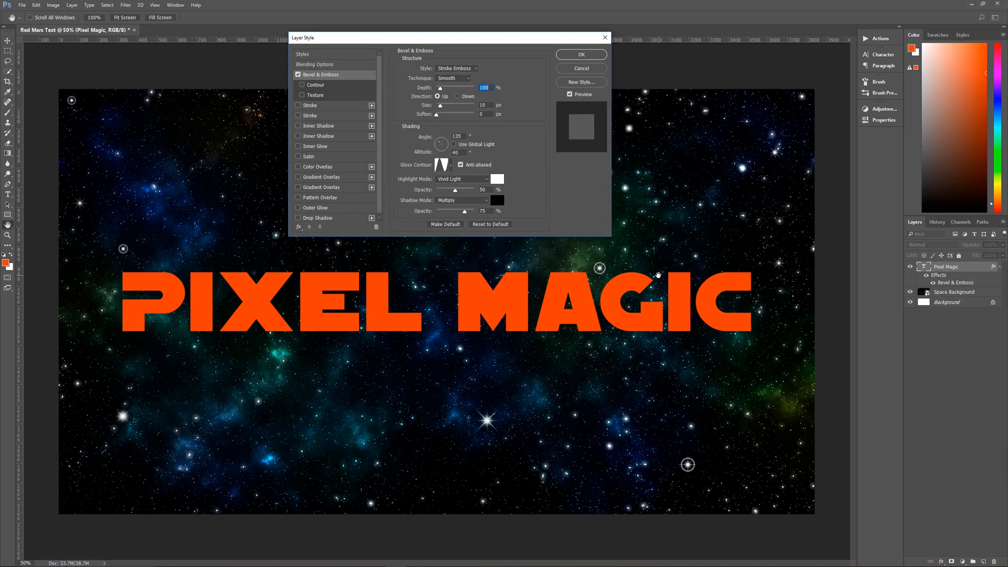
{"action": "left_click_drag", "start_coordinate": [465, 40], "coordinate": [500, 45]}
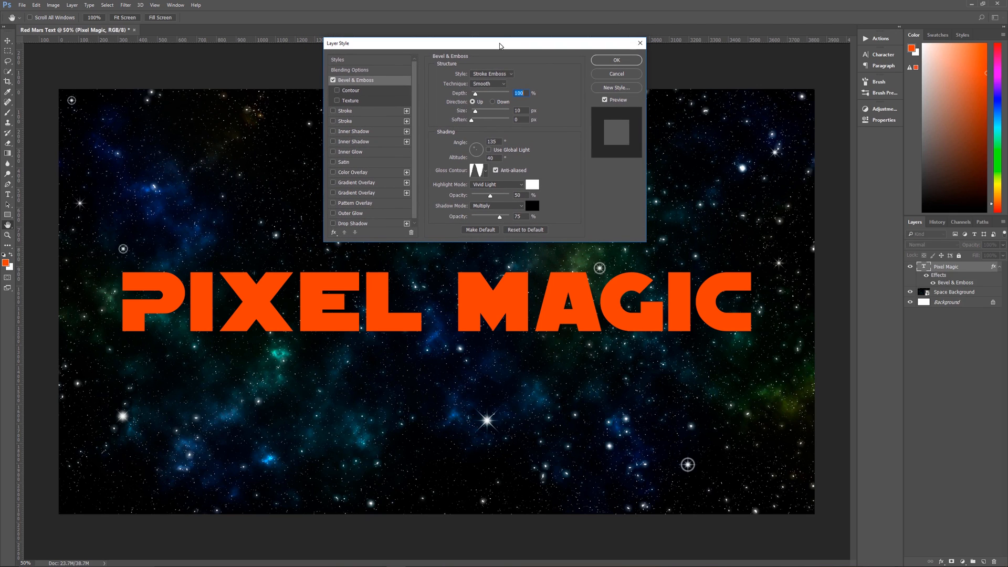
{"action": "left_click", "coordinate": [487, 172]}
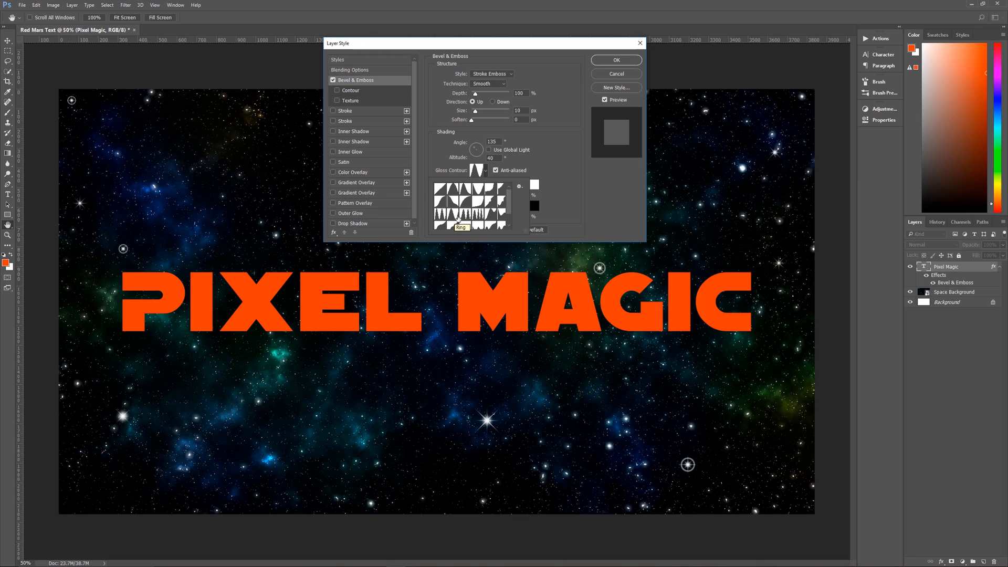
{"action": "left_click", "coordinate": [544, 169]}
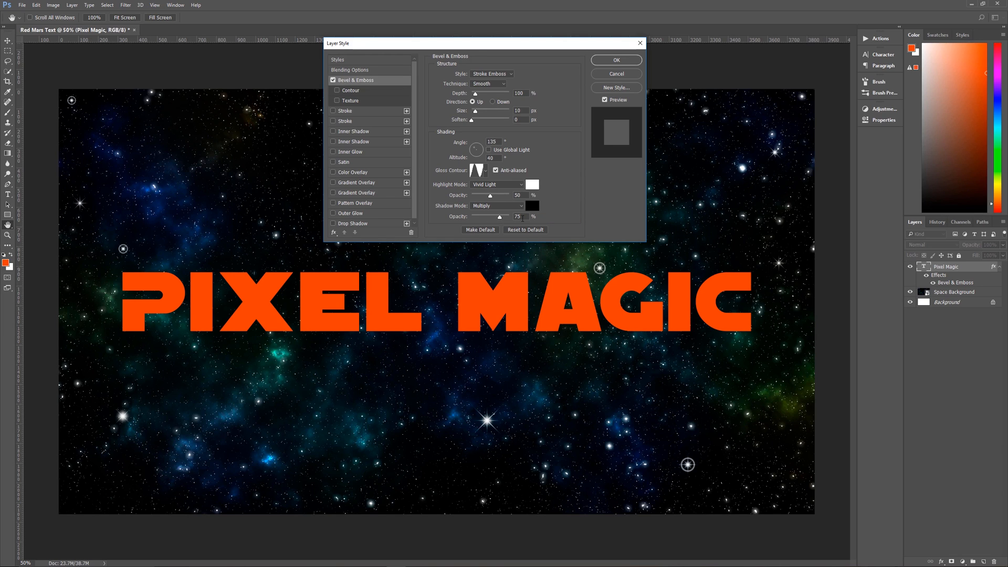
Step: Enable the bevel's Contour option with 50% range, replace the contour presets with the Contours set, and apply the Steep Slope - Jagged contour
{"action": "left_click", "coordinate": [352, 90]}
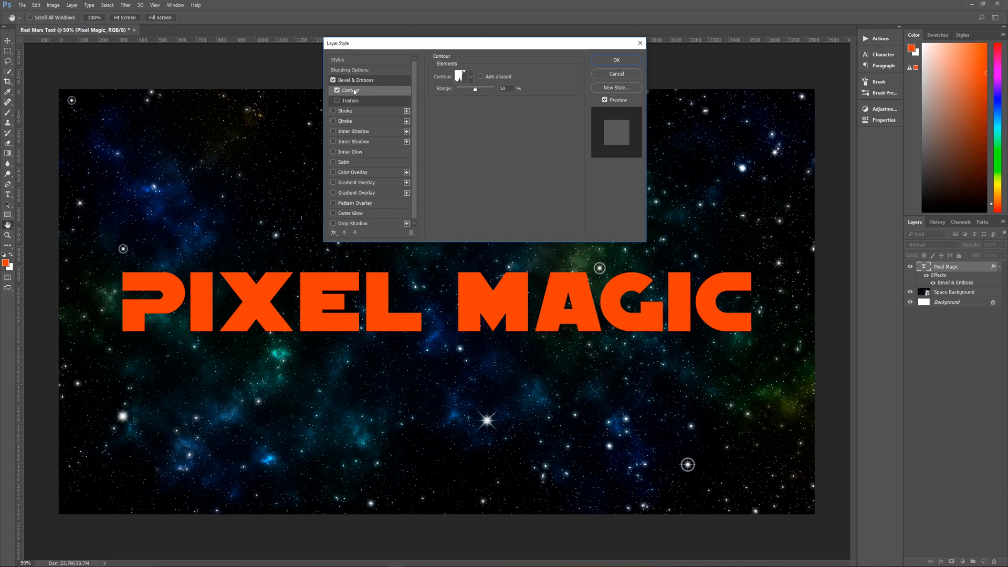
{"action": "left_click", "coordinate": [471, 78]}
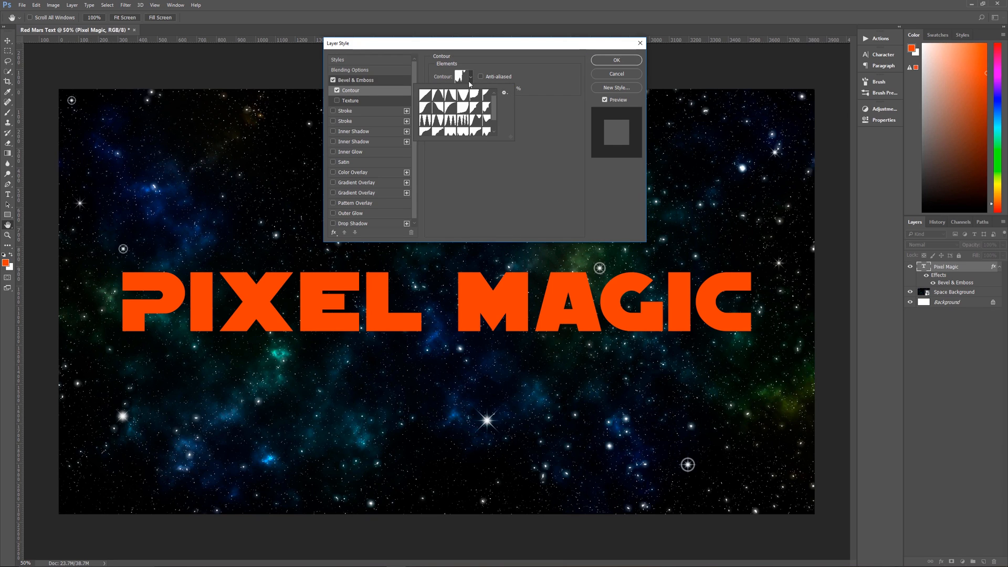
{"action": "left_click", "coordinate": [505, 93]}
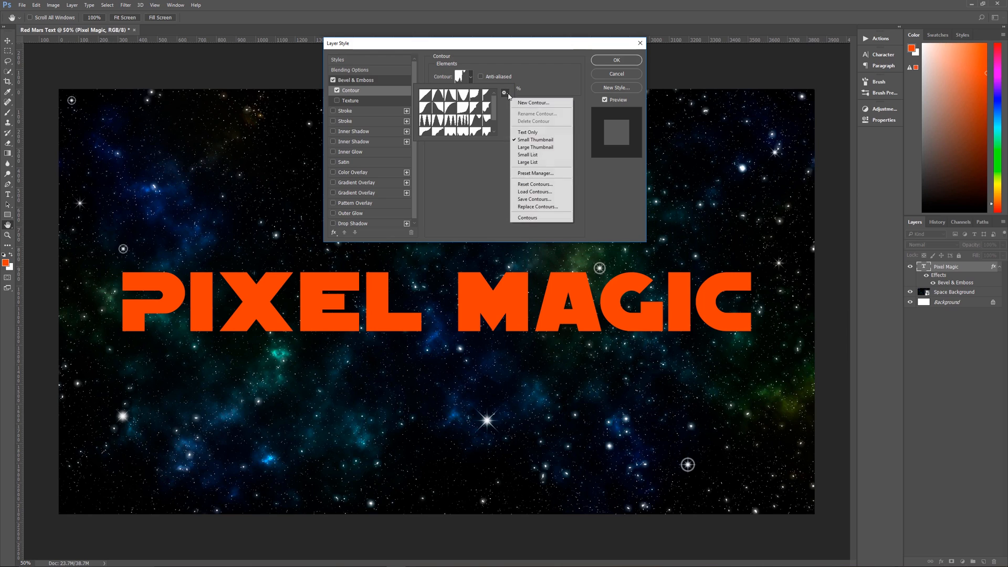
{"action": "left_click", "coordinate": [528, 217]}
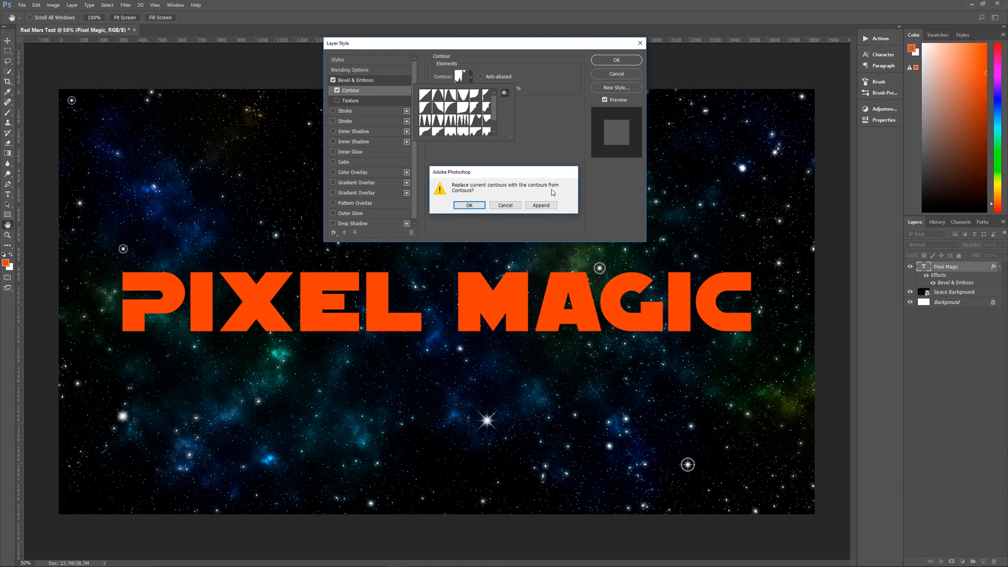
{"action": "left_click", "coordinate": [475, 206]}
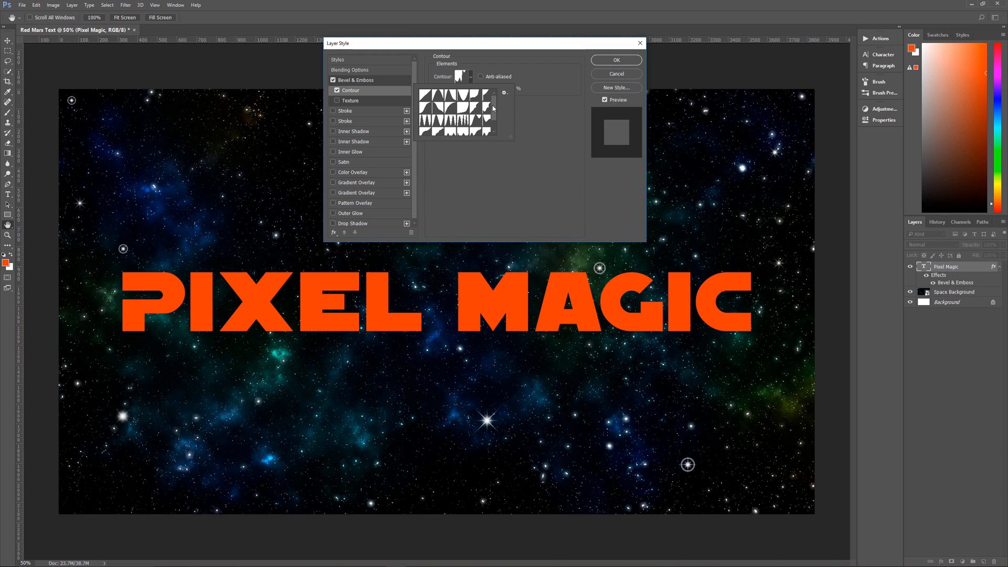
{"action": "mouse_move", "coordinate": [493, 104]}
{"action": "left_mouse_down"}
{"action": "mouse_move", "coordinate": [495, 126]}
{"action": "mouse_move", "coordinate": [496, 95]}
{"action": "mouse_move", "coordinate": [497, 123]}
{"action": "left_mouse_up"}
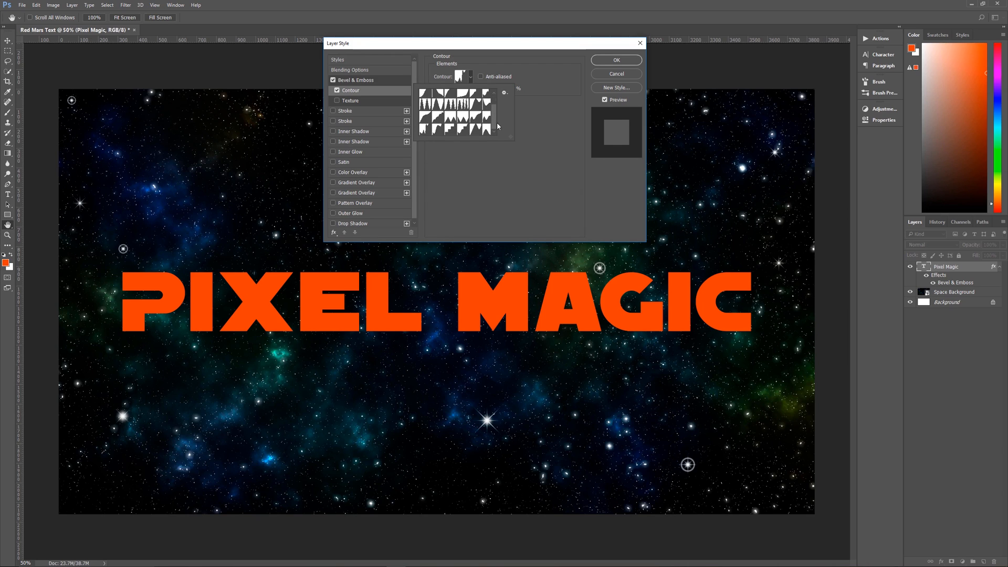
{"action": "double_click", "coordinate": [425, 133]}
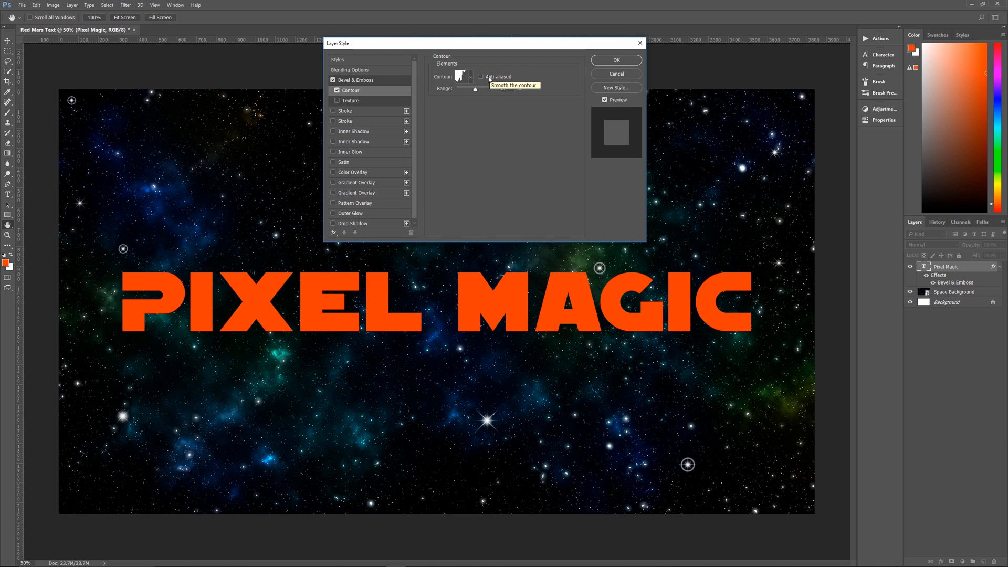
Step: Add a 5 px inside Stroke in Vivid Light at 70% opacity, reset the gradient presets to default, and fill it with the reflected black-to-white gradient
{"action": "left_click", "coordinate": [367, 109]}
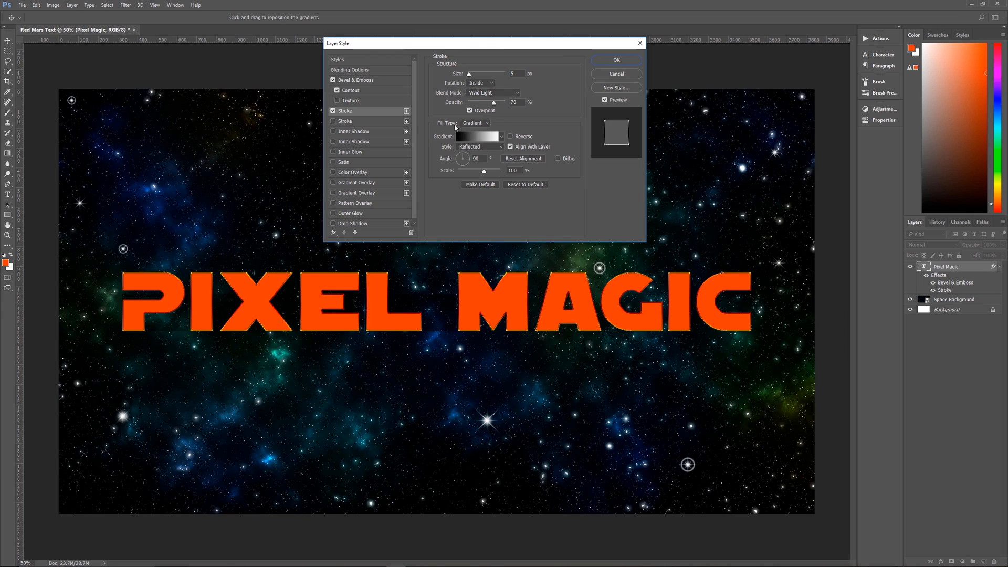
{"action": "left_click", "coordinate": [501, 137]}
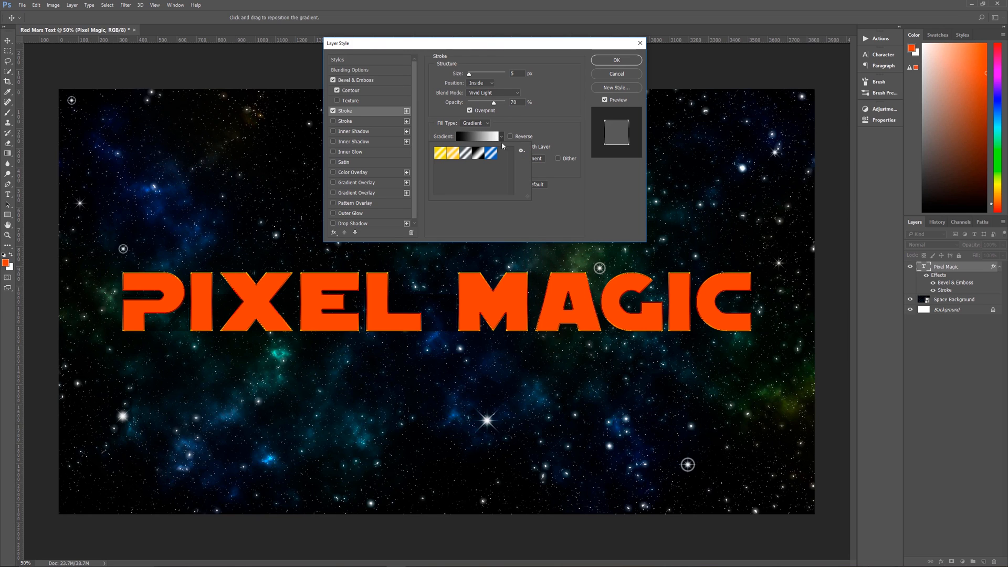
{"action": "left_click", "coordinate": [521, 151]}
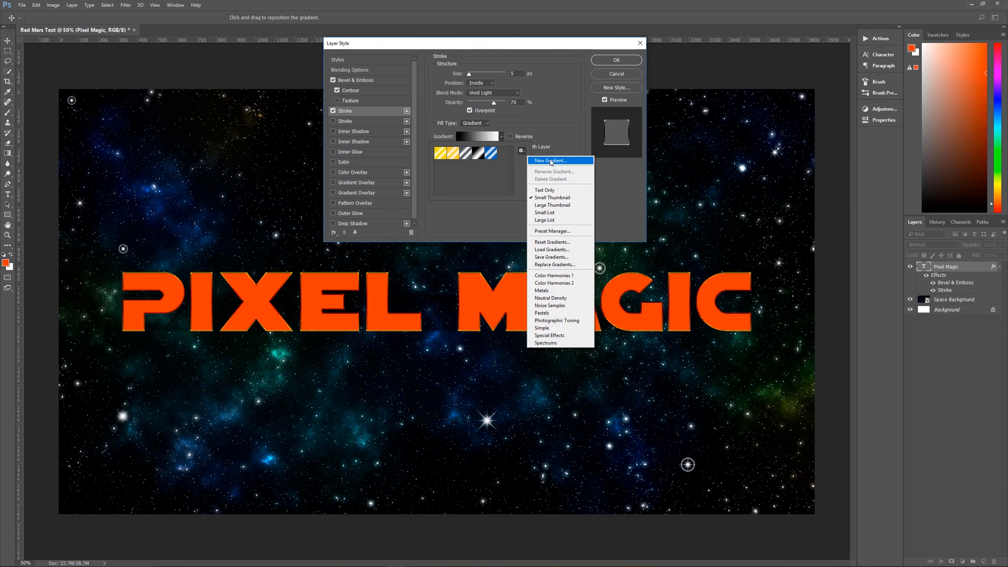
{"action": "left_click", "coordinate": [557, 242]}
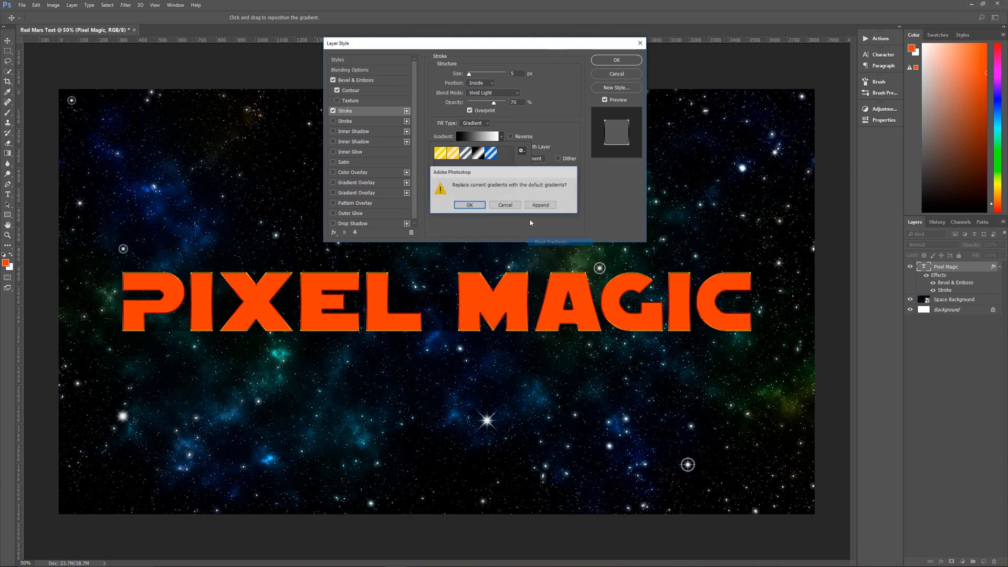
{"action": "left_click", "coordinate": [469, 206]}
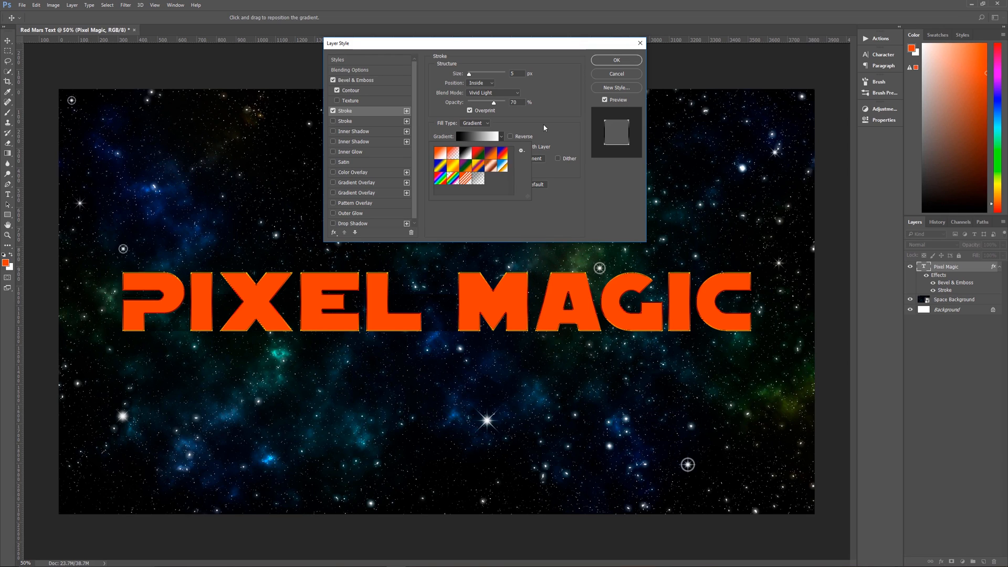
{"action": "double_click", "coordinate": [466, 154]}
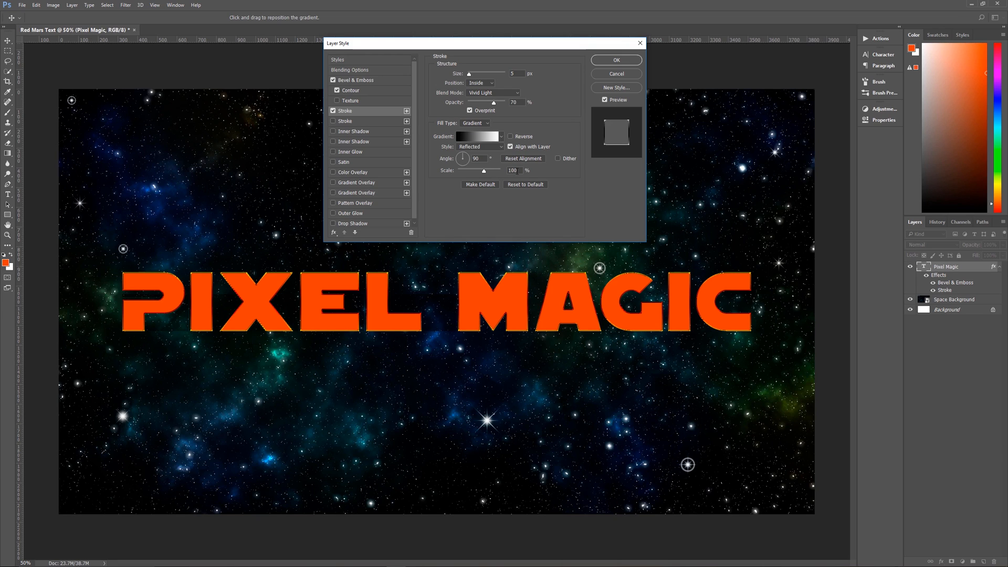
Step: Add the second Stroke at 9 px, centered, Normal mode with a reflected gold gradient at 89° and 110% scale, and load the Metals gradient set
{"action": "left_click", "coordinate": [359, 121]}
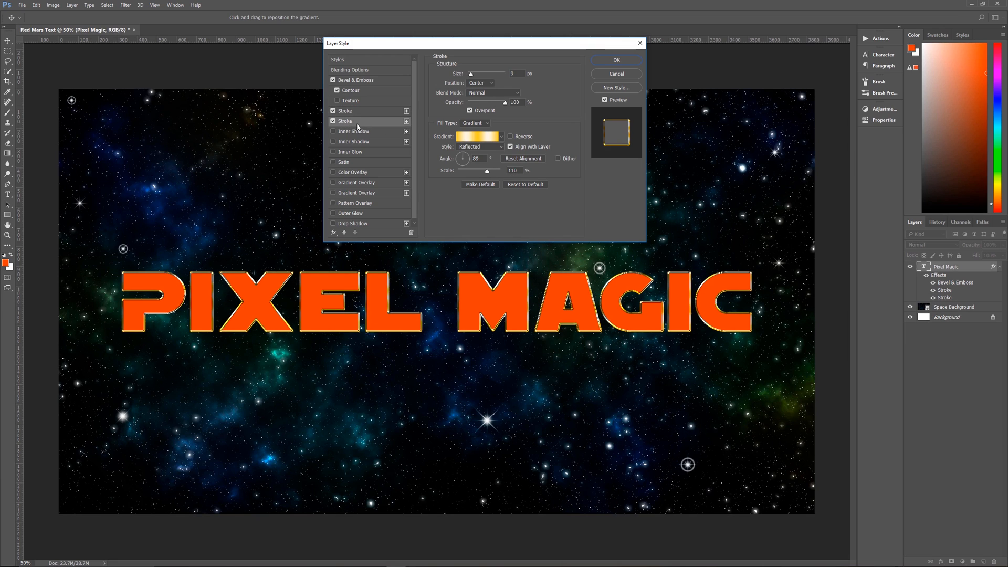
{"action": "left_click", "coordinate": [501, 136]}
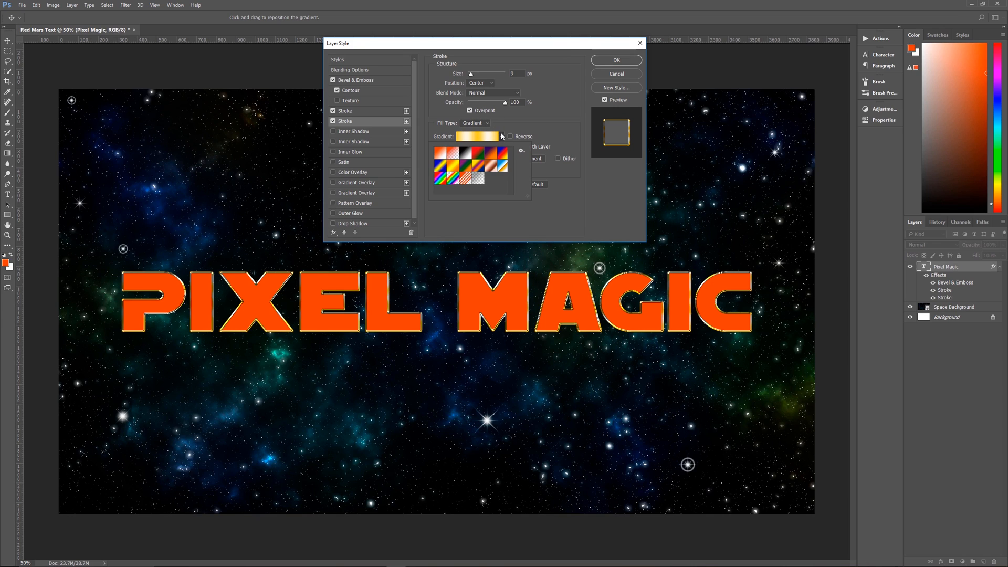
{"action": "left_click", "coordinate": [522, 151]}
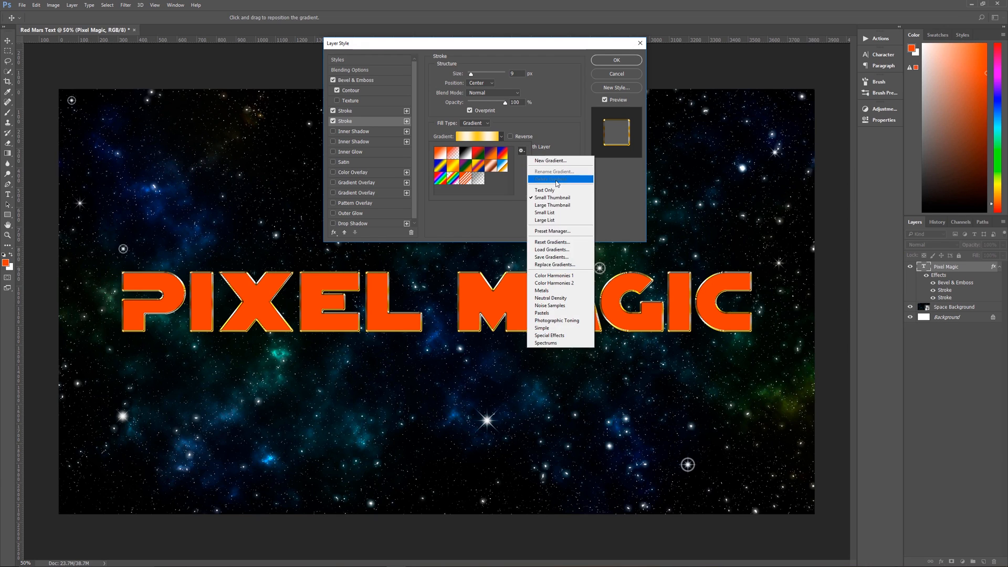
{"action": "left_click", "coordinate": [542, 291]}
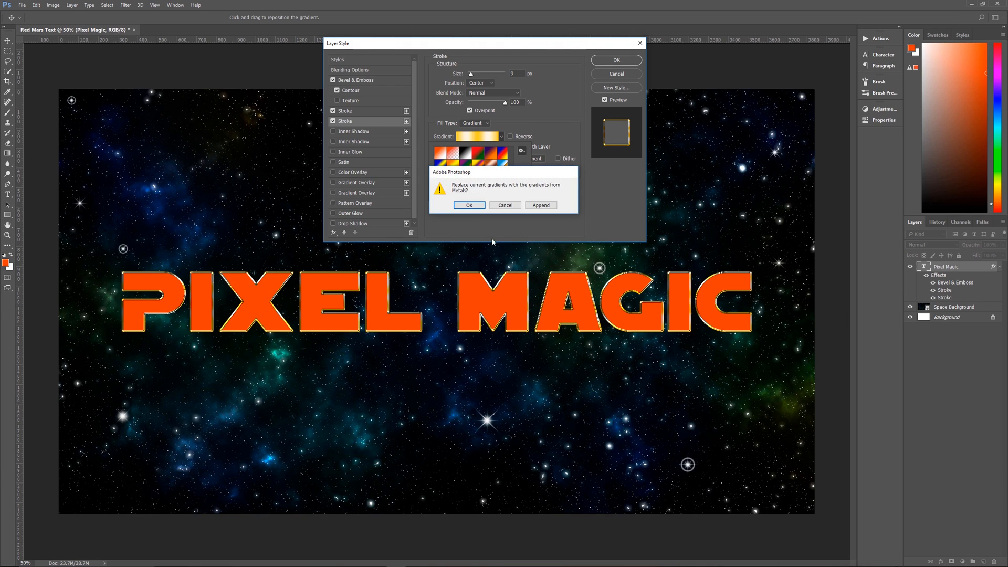
{"action": "left_click", "coordinate": [469, 206]}
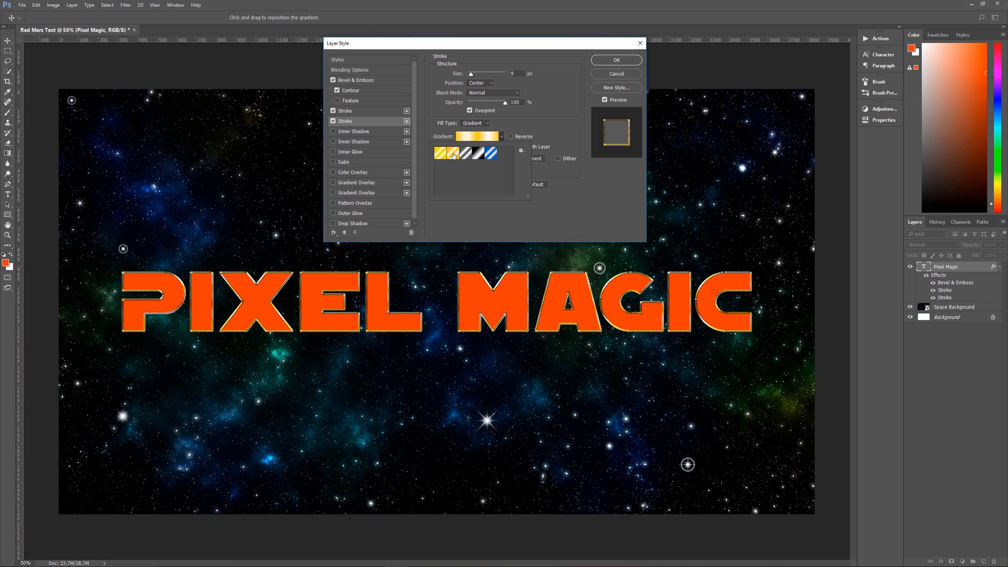
{"action": "left_click", "coordinate": [547, 118]}
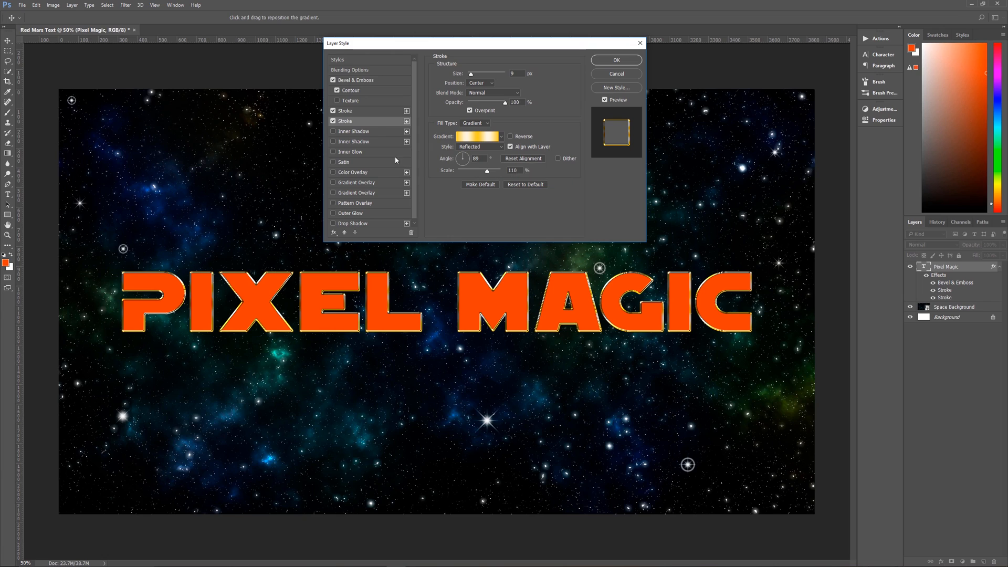
Step: Add a white Color Dodge Inner Shadow at 100% opacity, -45° angle, 5 px distance, 10 px size and 7% noise, checking its color and contour
{"action": "left_click", "coordinate": [374, 132]}
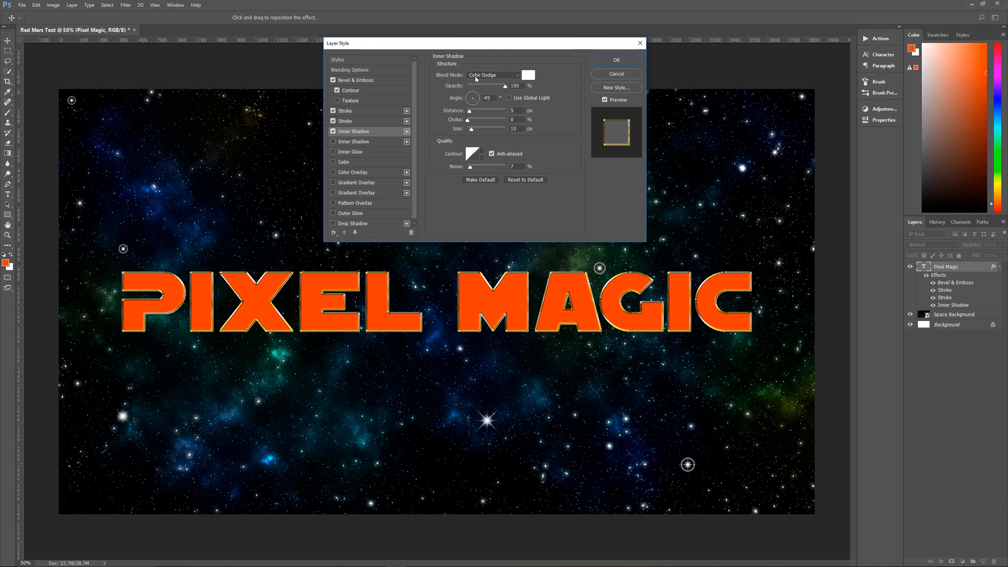
{"action": "left_click", "coordinate": [528, 75]}
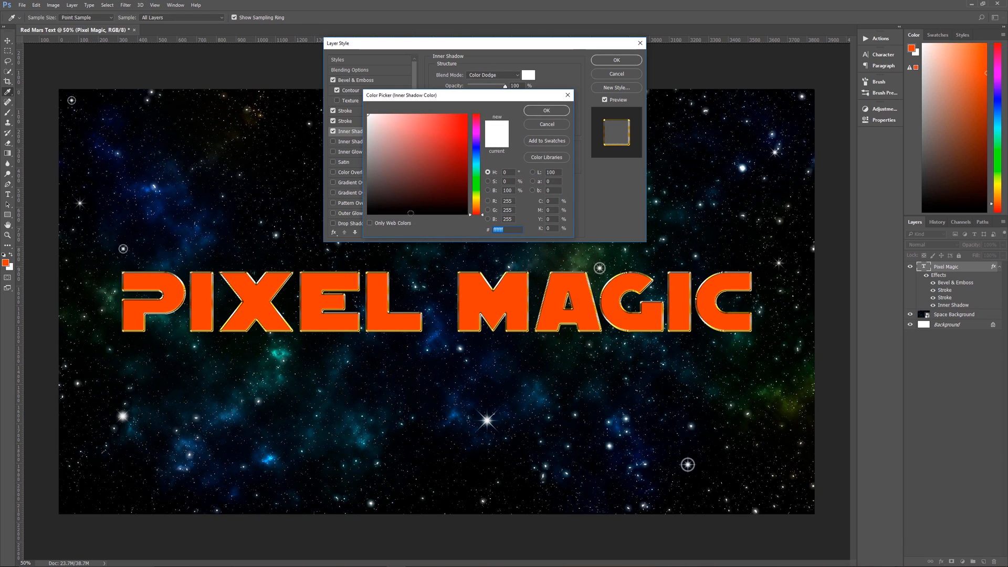
{"action": "left_click", "coordinate": [559, 124]}
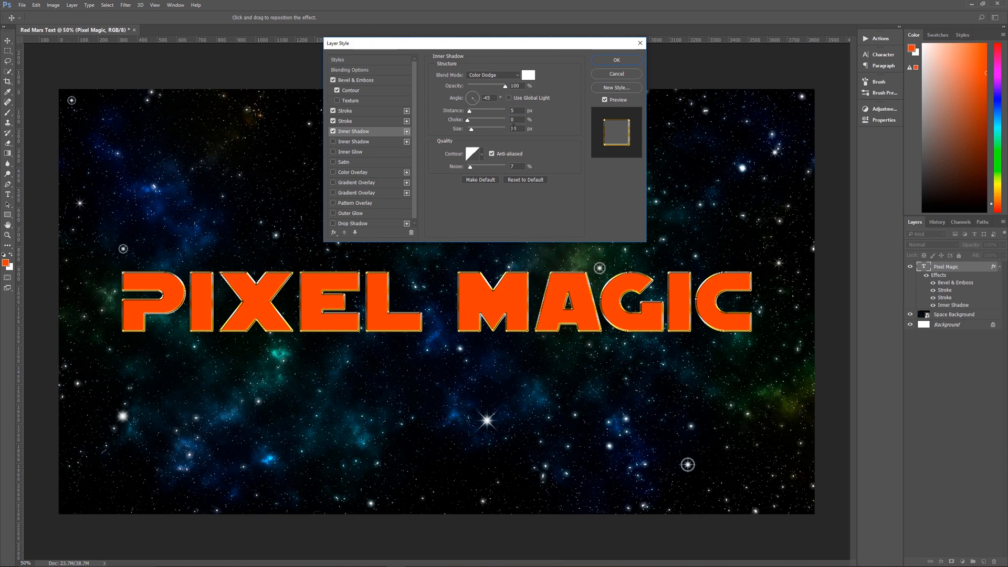
{"action": "left_click", "coordinate": [482, 154]}
{"action": "scroll", "coordinate": [505, 175], "scroll_direction": "up", "scroll_amount": 2}
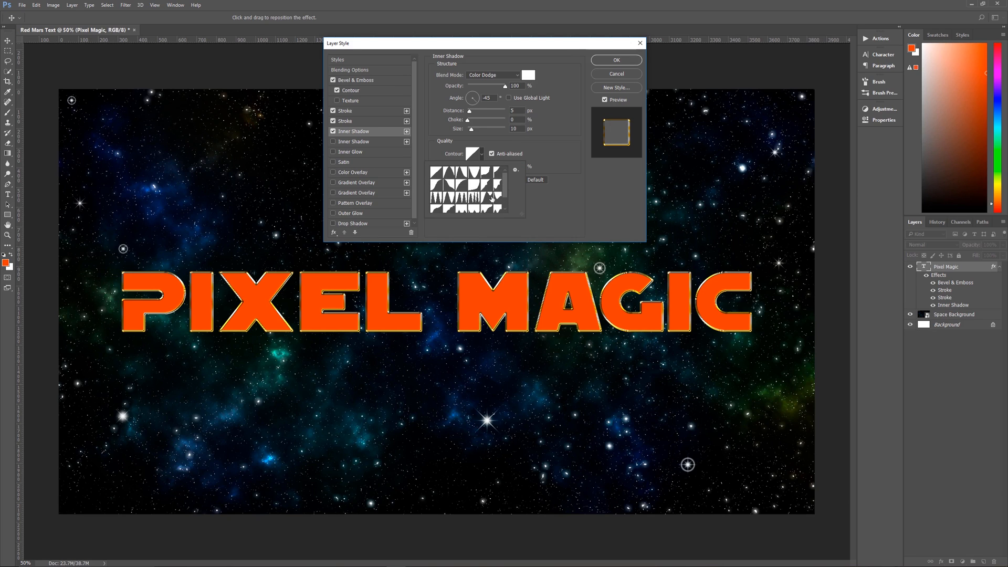
{"action": "left_click", "coordinate": [568, 153]}
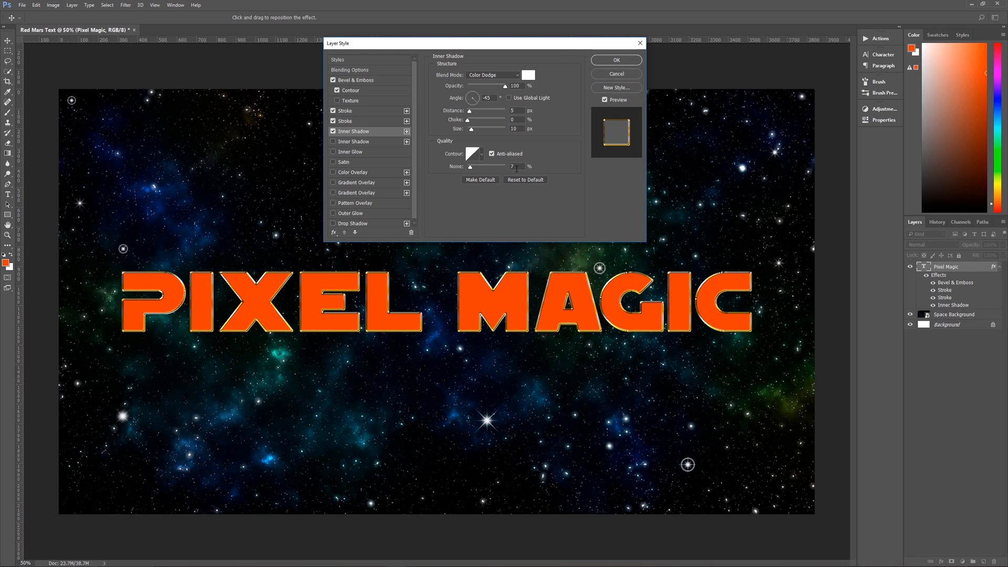
Step: Add the second Inner Shadow in black Multiply at 65% opacity, 135° angle, 12 px distance, 5% choke and 5 px size
{"action": "left_click", "coordinate": [370, 141]}
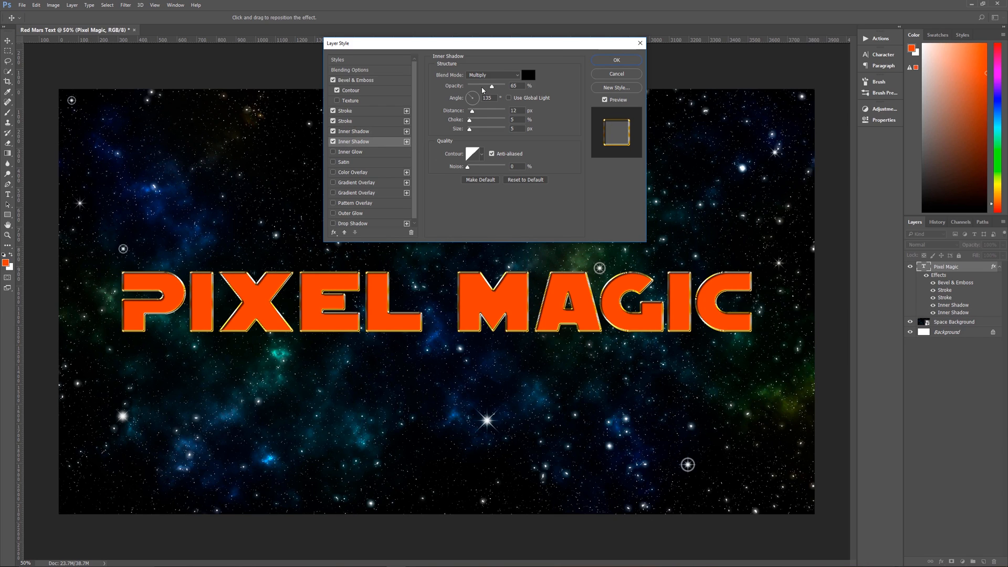
{"action": "left_click", "coordinate": [529, 76]}
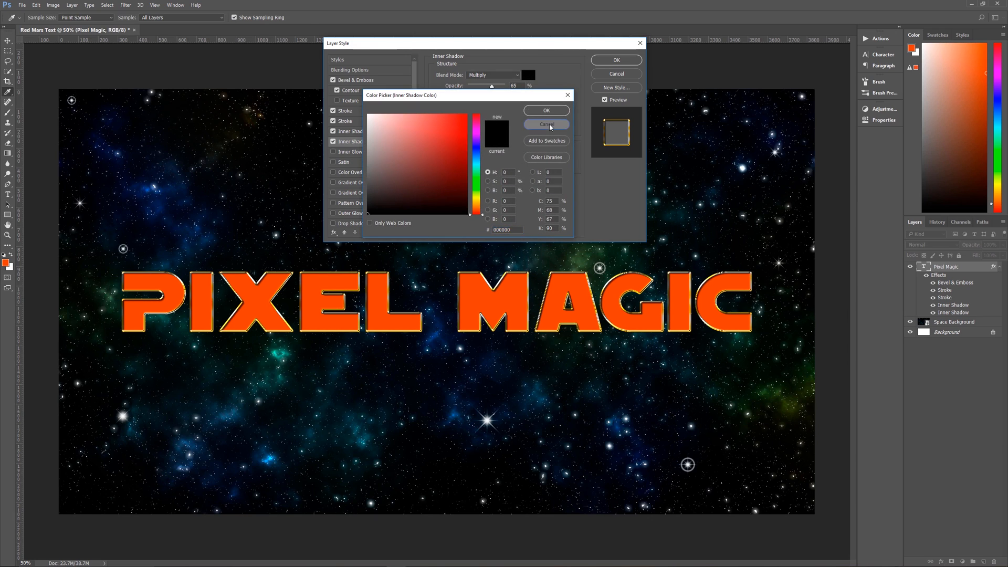
{"action": "left_click", "coordinate": [545, 125]}
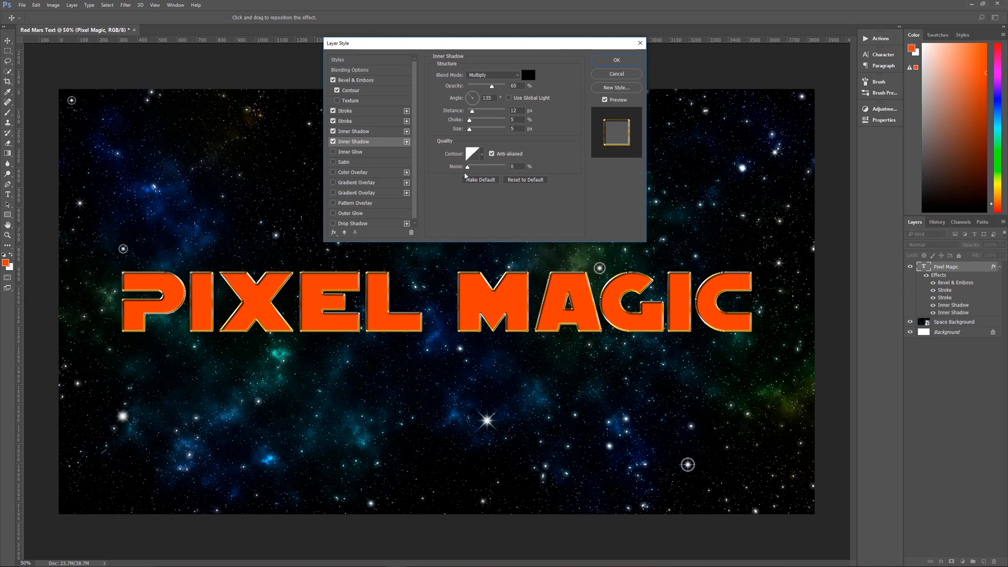
Step: Add a black Vivid Light Satin effect at 65% opacity, -130° angle, 200 px distance and 155 px size with the inverted Steep Slope - Jagged contour
{"action": "left_click", "coordinate": [369, 162]}
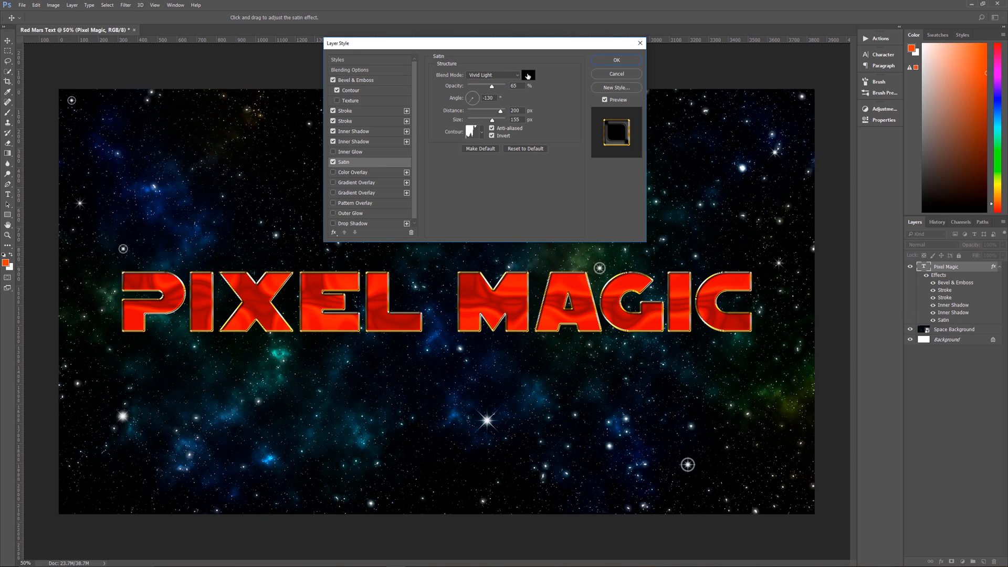
{"action": "left_click", "coordinate": [529, 77]}
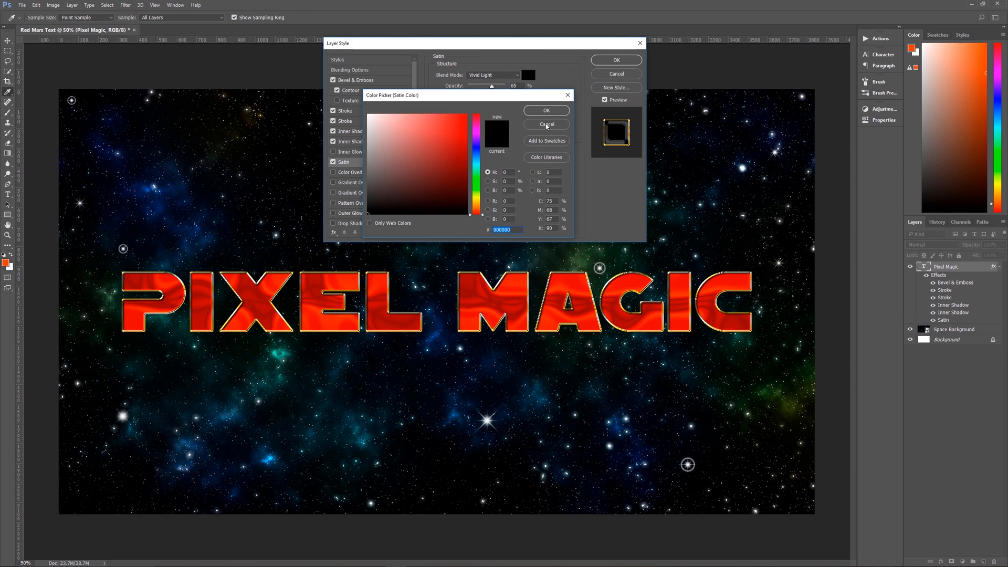
{"action": "left_click", "coordinate": [541, 111]}
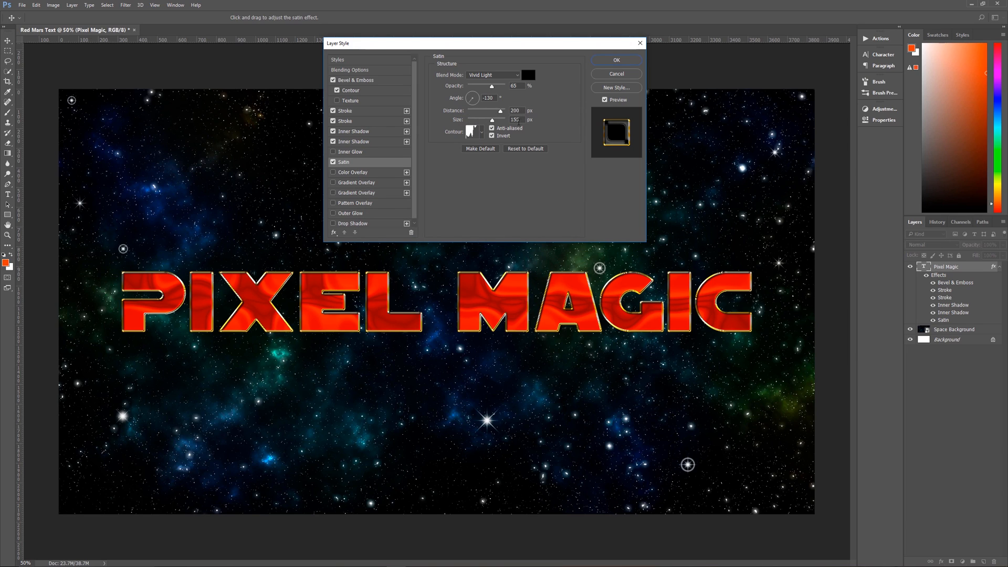
{"action": "left_click", "coordinate": [482, 134]}
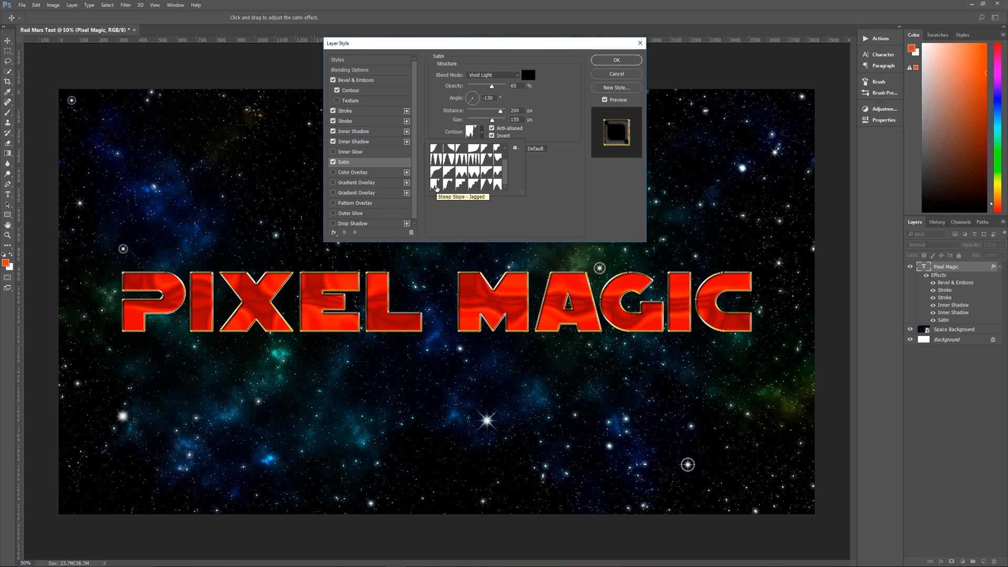
{"action": "double_click", "coordinate": [435, 186]}
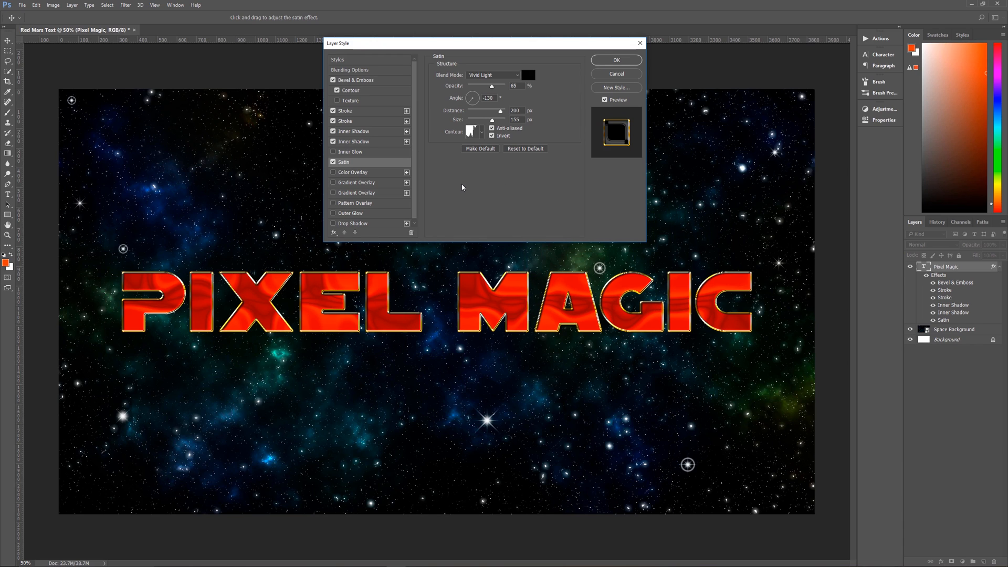
Step: Add the first Gradient Overlay in Linear Burn at 100% opacity with a reflected gold gradient, 87° angle and 150% scale, checking the gradient presets
{"action": "left_click", "coordinate": [377, 183]}
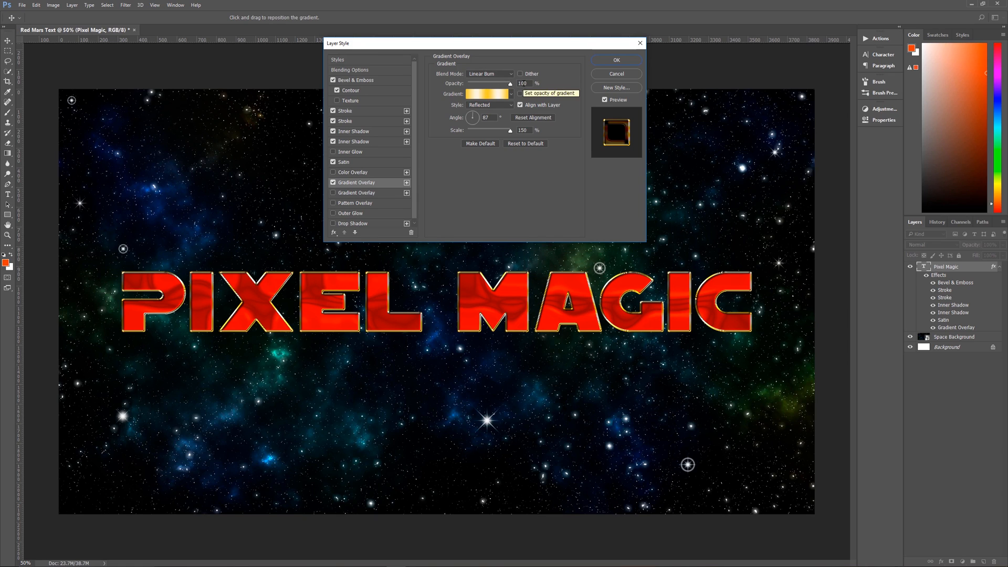
{"action": "left_click", "coordinate": [513, 95]}
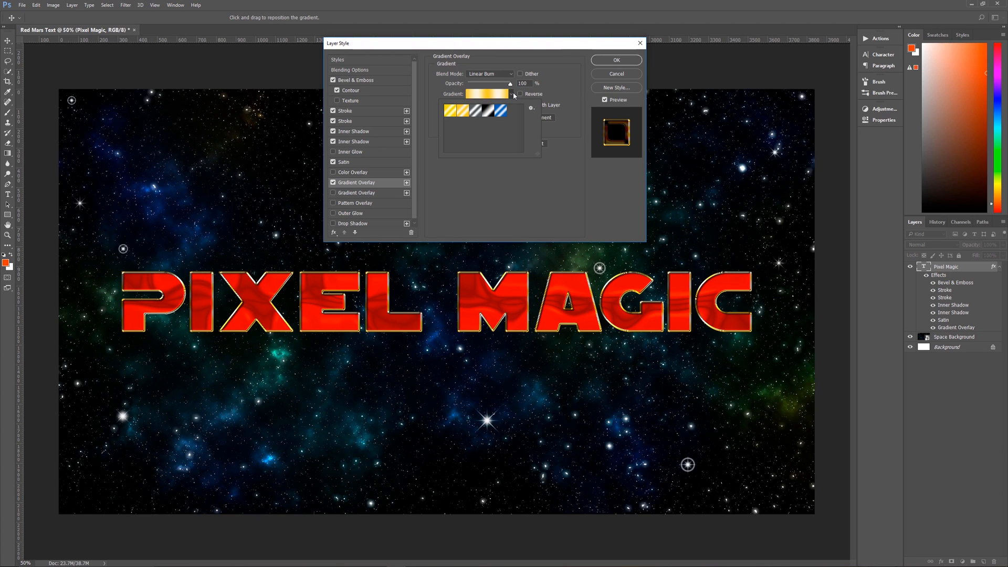
{"action": "left_click", "coordinate": [576, 87]}
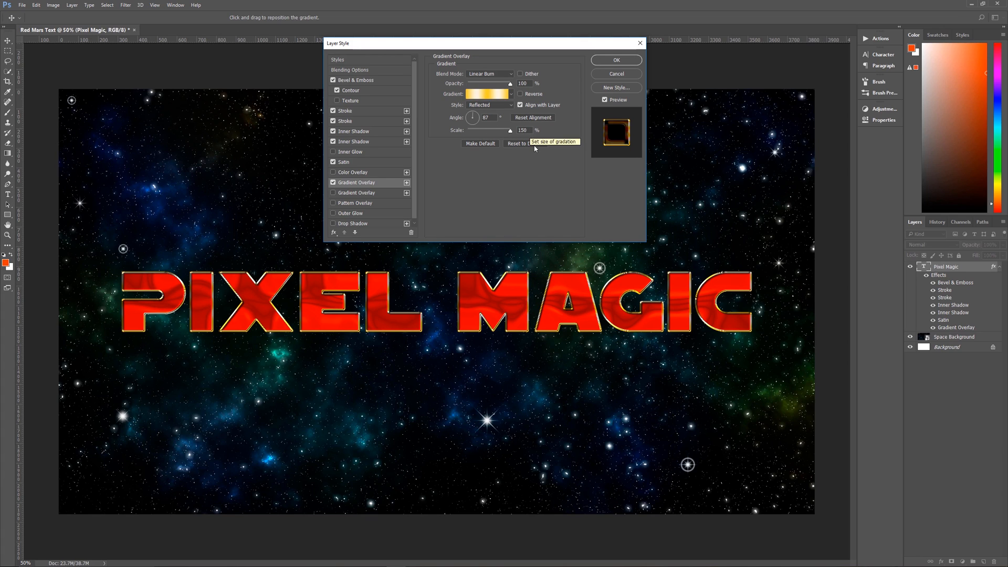
Step: Add the second Gradient Overlay in Linear Dodge (Add) at 100% opacity with a linear black-and-white gradient, 90° angle and 150% scale, checking the gradient presets
{"action": "left_click", "coordinate": [356, 193]}
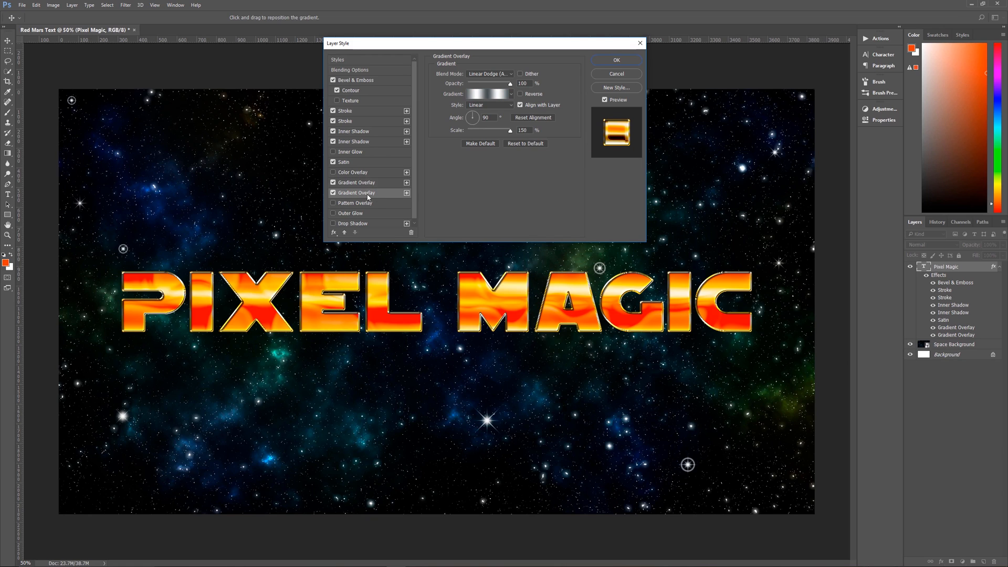
{"action": "left_click", "coordinate": [514, 95]}
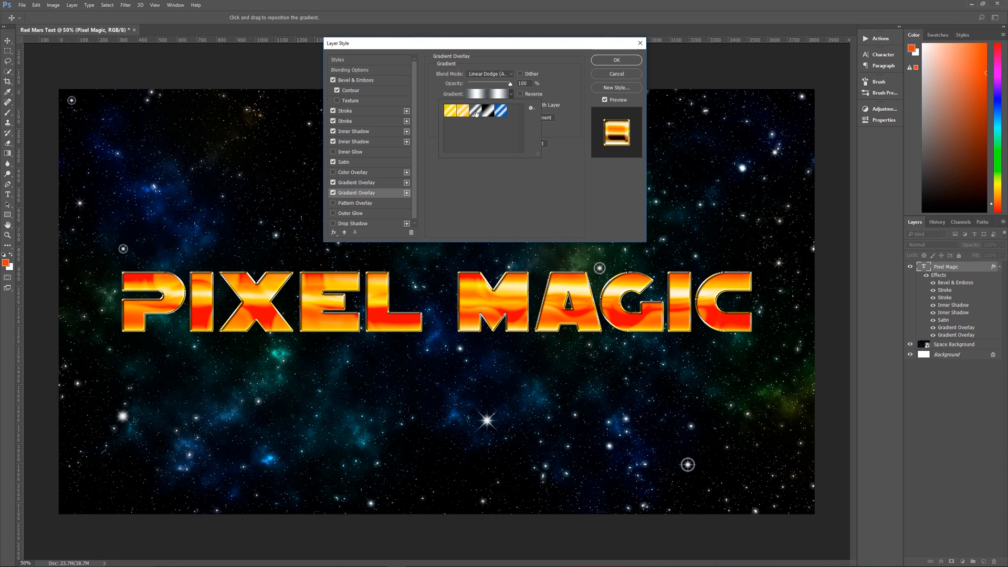
{"action": "left_click", "coordinate": [549, 86]}
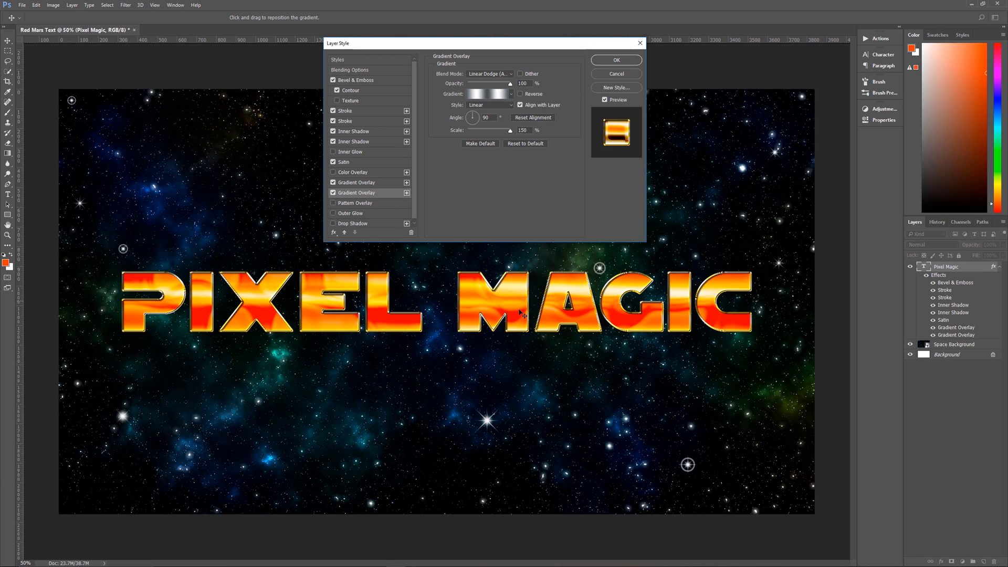
Step: Add a Pattern Overlay in Overlay mode at 100% opacity and 400% scale with the Streaks pattern, loading the Patterns 2 set
{"action": "left_click", "coordinate": [371, 204]}
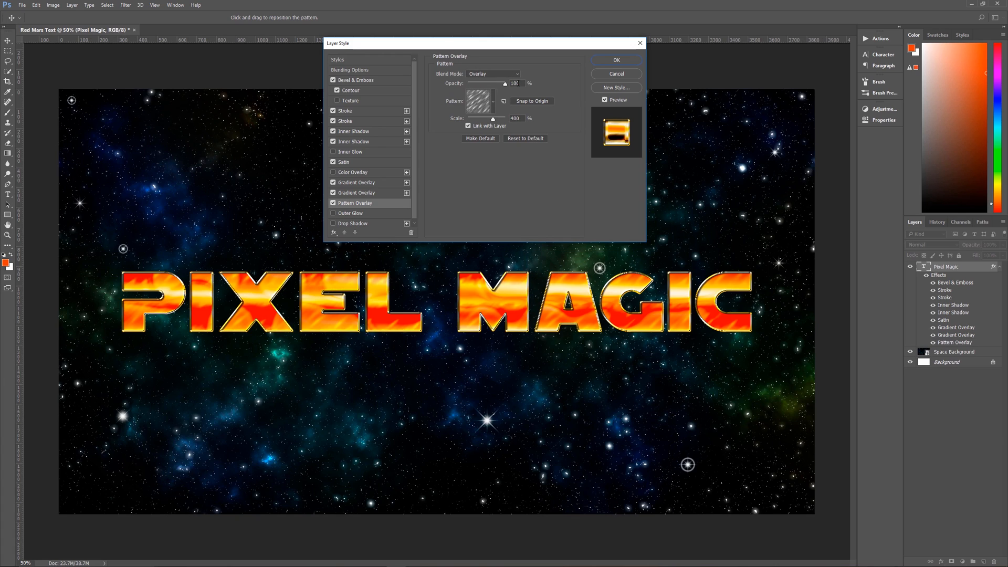
{"action": "left_click", "coordinate": [494, 103]}
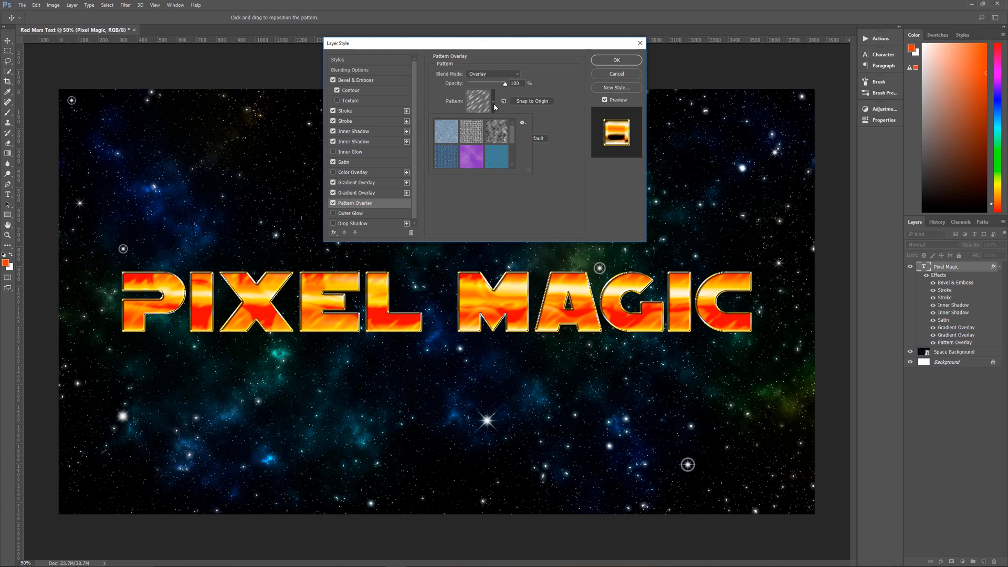
{"action": "left_click_drag", "start_coordinate": [514, 133], "coordinate": [513, 147]}
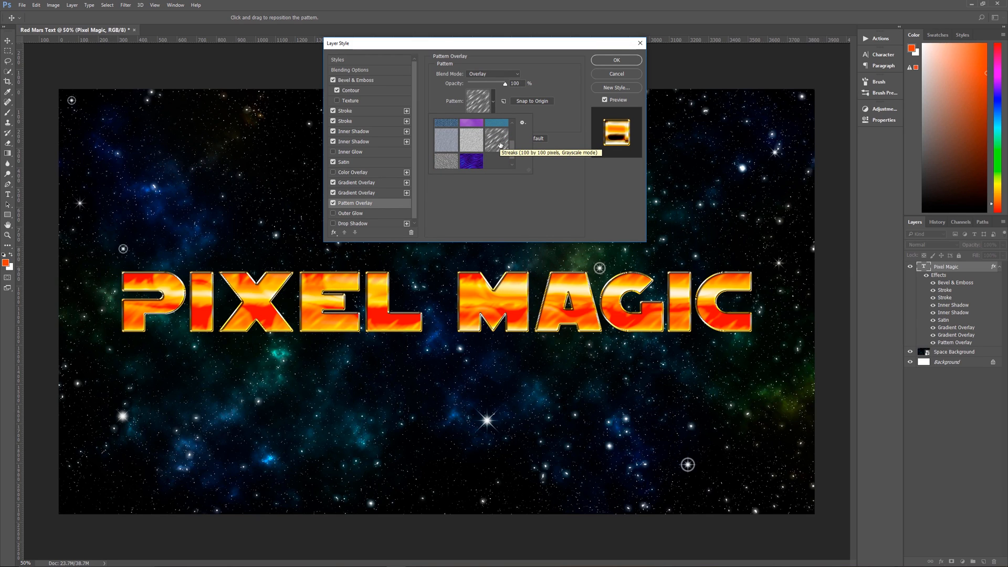
{"action": "left_click", "coordinate": [522, 122]}
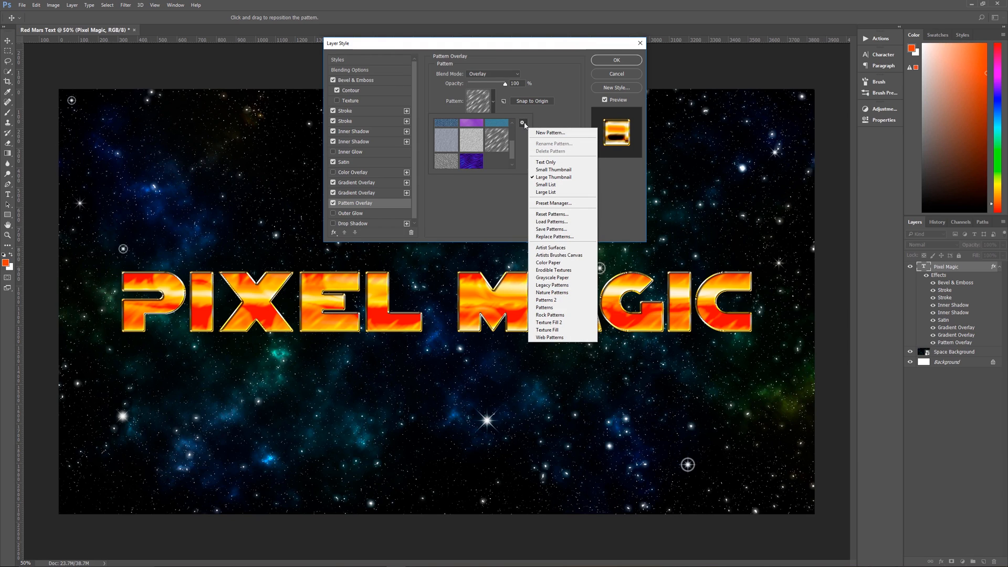
{"action": "left_click", "coordinate": [556, 303]}
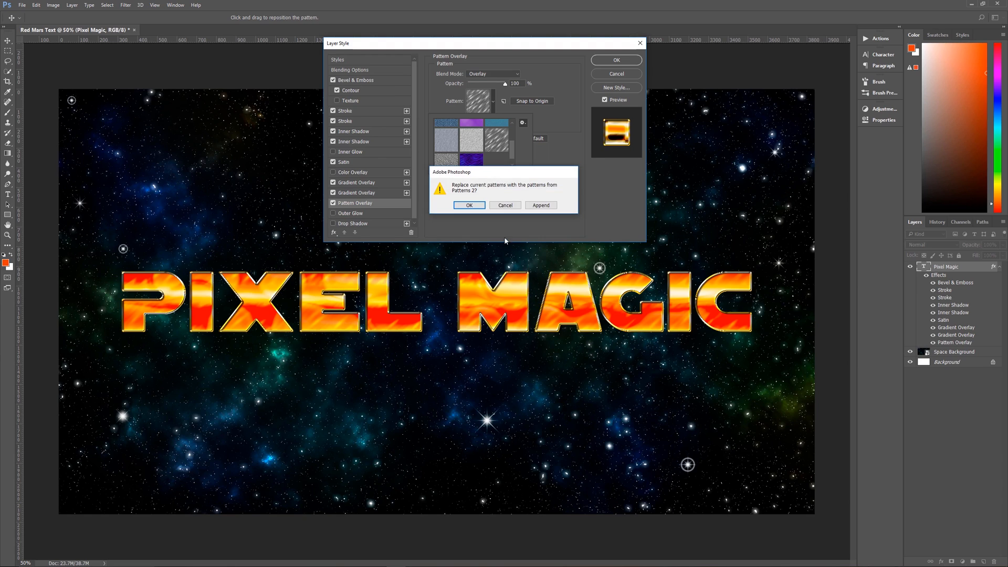
{"action": "left_click", "coordinate": [470, 206]}
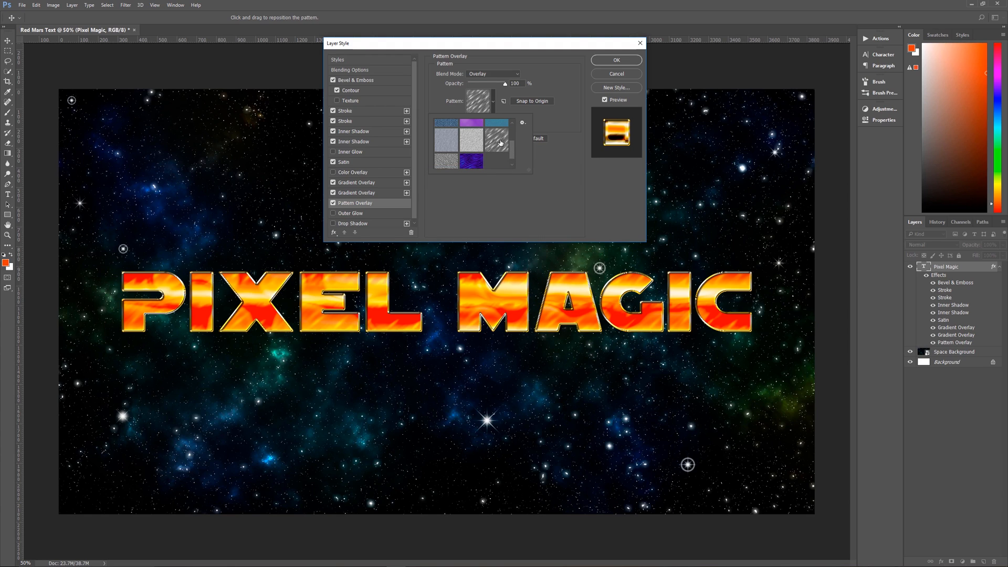
{"action": "left_click", "coordinate": [543, 168]}
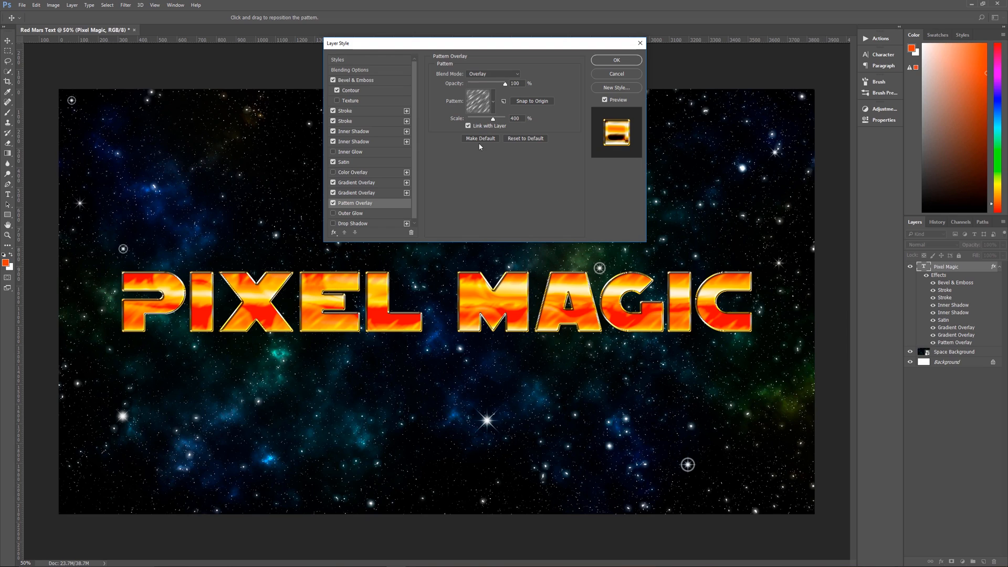
Step: Add a Normal Outer Glow in yellow ffe400 at 35% opacity with Softer technique, 18 px size, 50% range and 3% jitter
{"action": "left_click", "coordinate": [367, 214]}
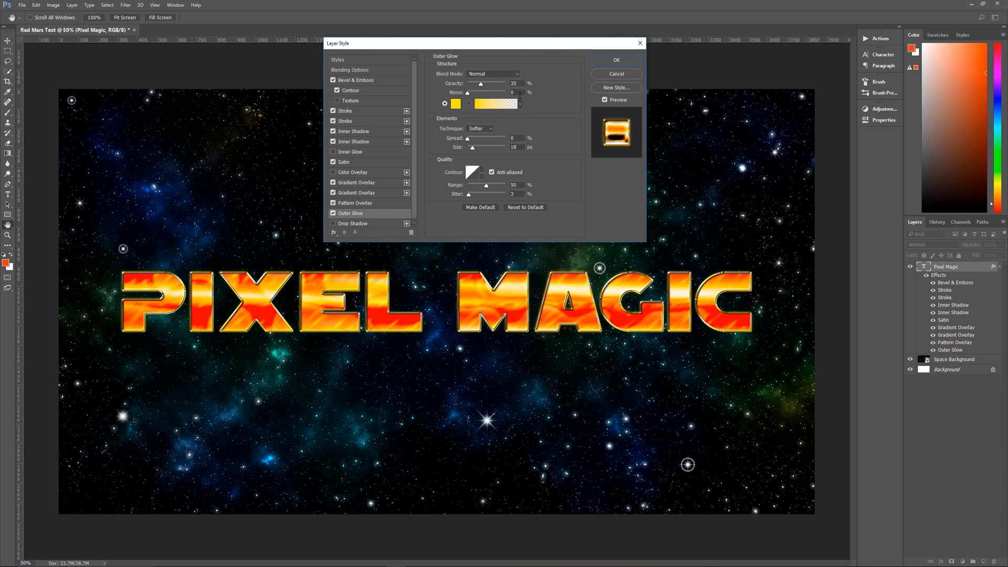
{"action": "left_click", "coordinate": [456, 104]}
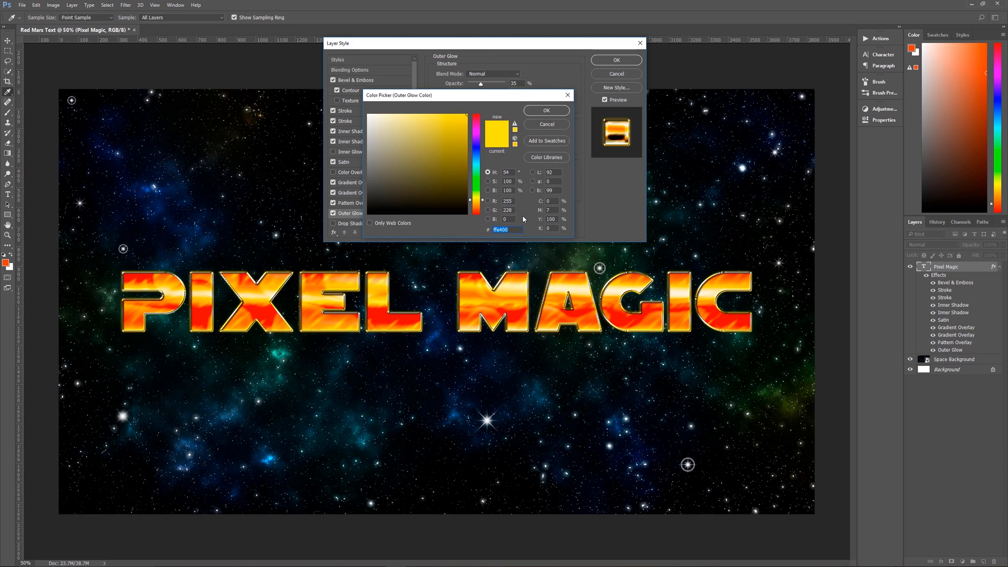
{"action": "left_click", "coordinate": [546, 110]}
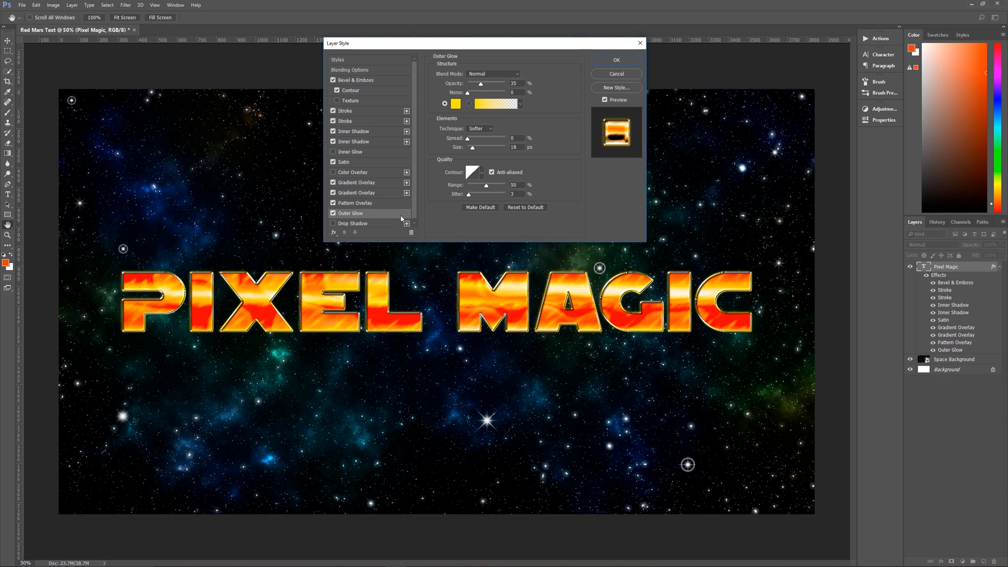
Step: Add a black Normal Drop Shadow at 100% opacity, 120° angle, 28 px distance, 5% spread and 16 px size, and apply the layer style
{"action": "left_click", "coordinate": [368, 224]}
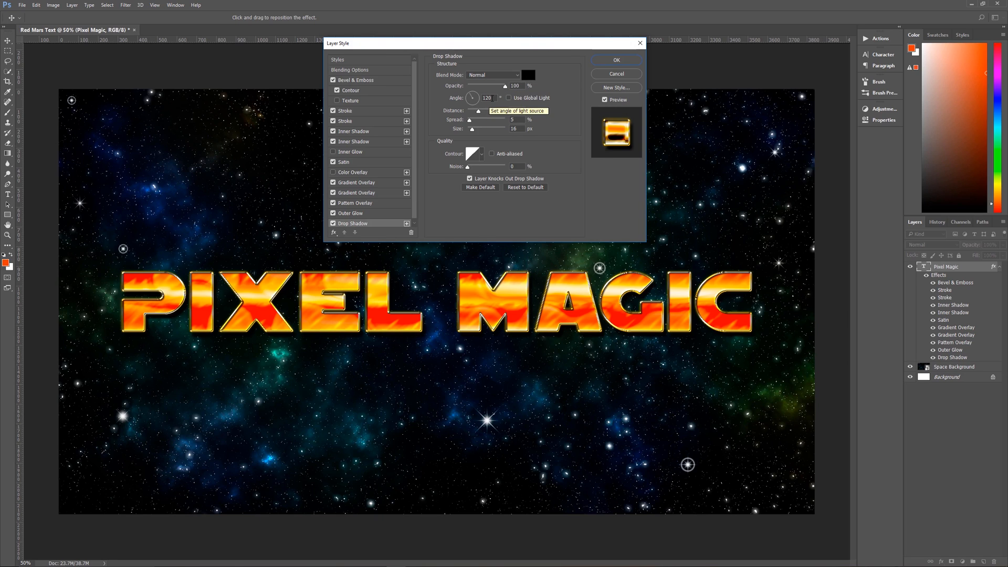
{"action": "left_click", "coordinate": [491, 98]}
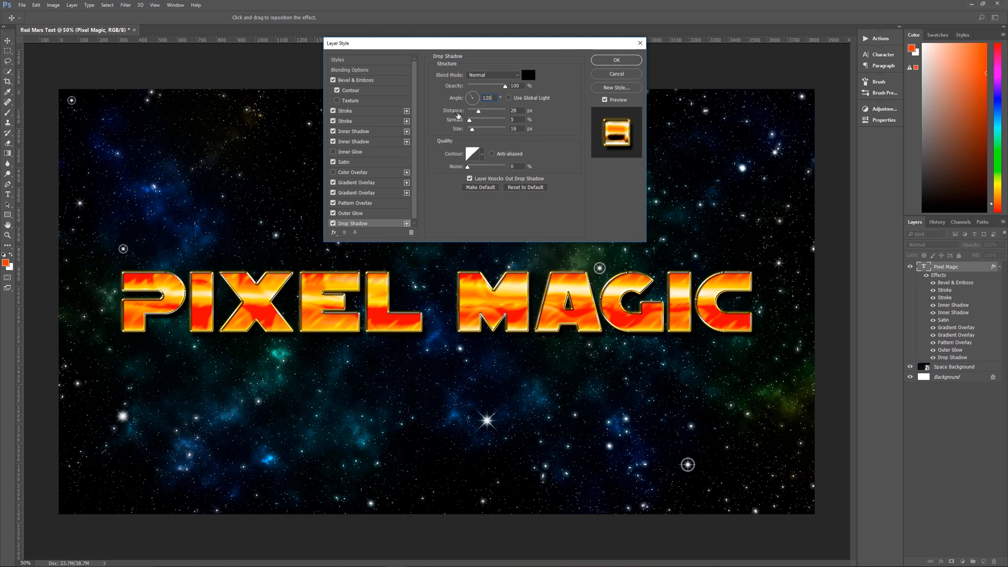
{"action": "left_click", "coordinate": [520, 120]}
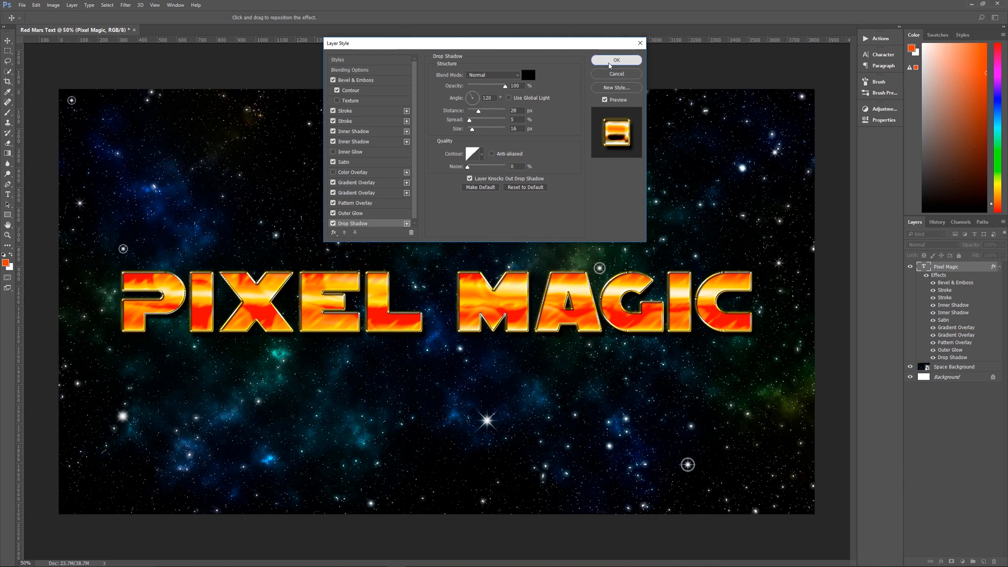
{"action": "left_click", "coordinate": [609, 61]}
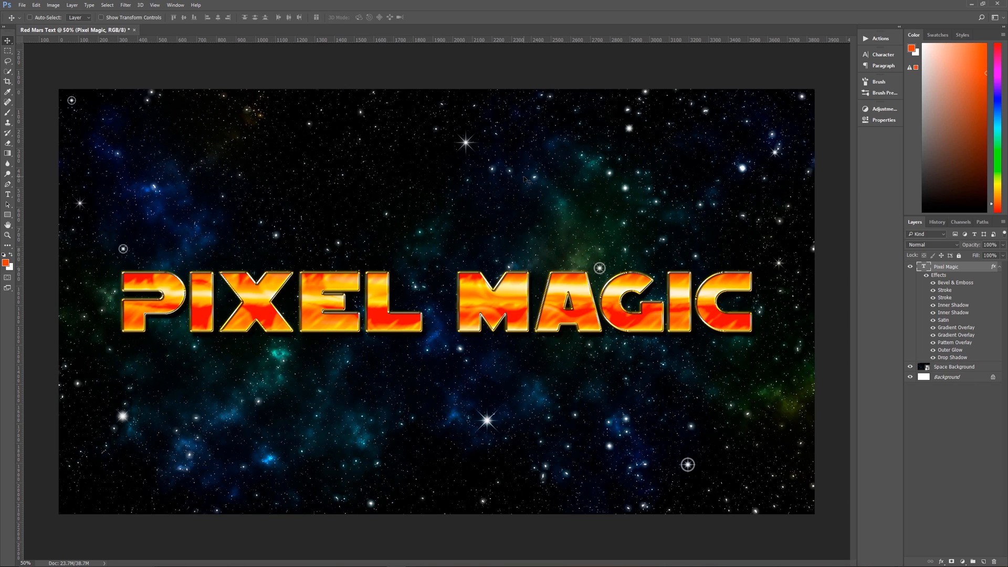